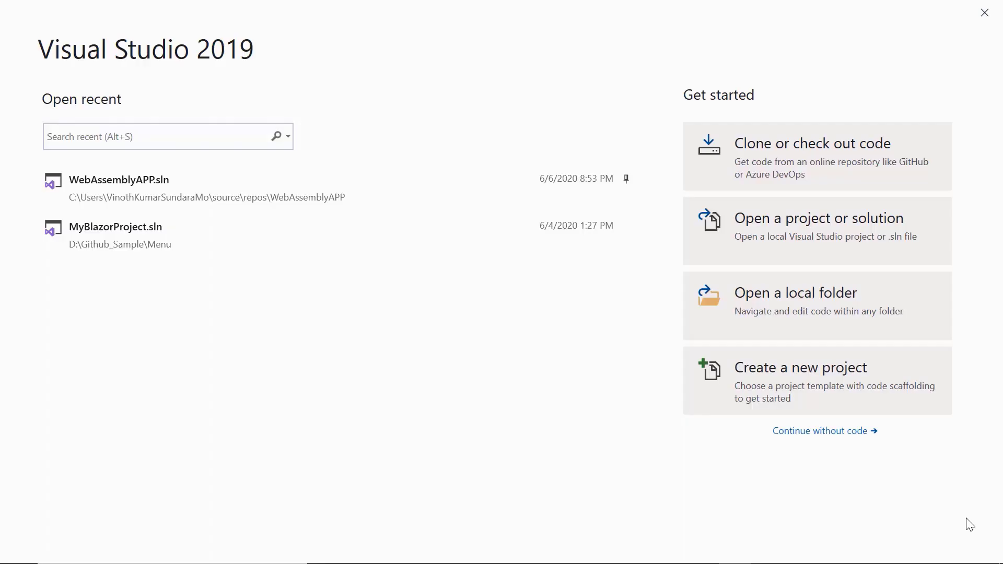
- Create a Blazor WebAssembly App project named MyBlazorProject from the Blazor App template
click(881, 386)
click(831, 367)
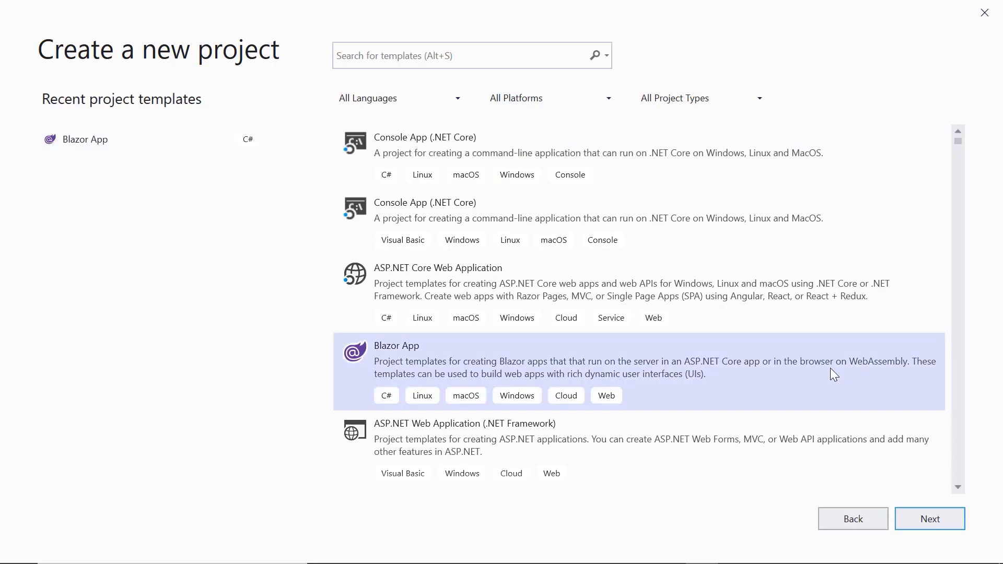
click(930, 518)
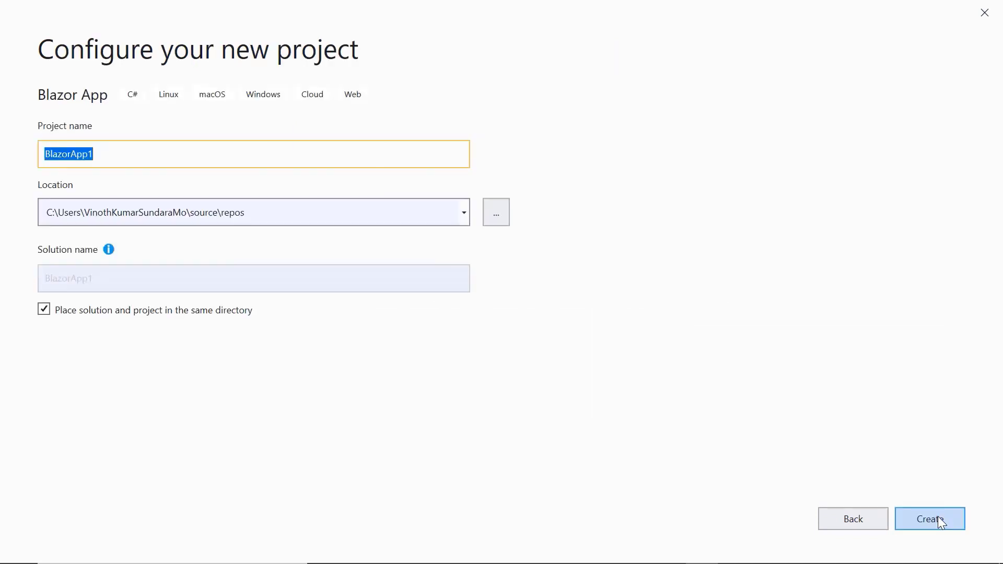
text(MyBlazorProject)
click(923, 516)
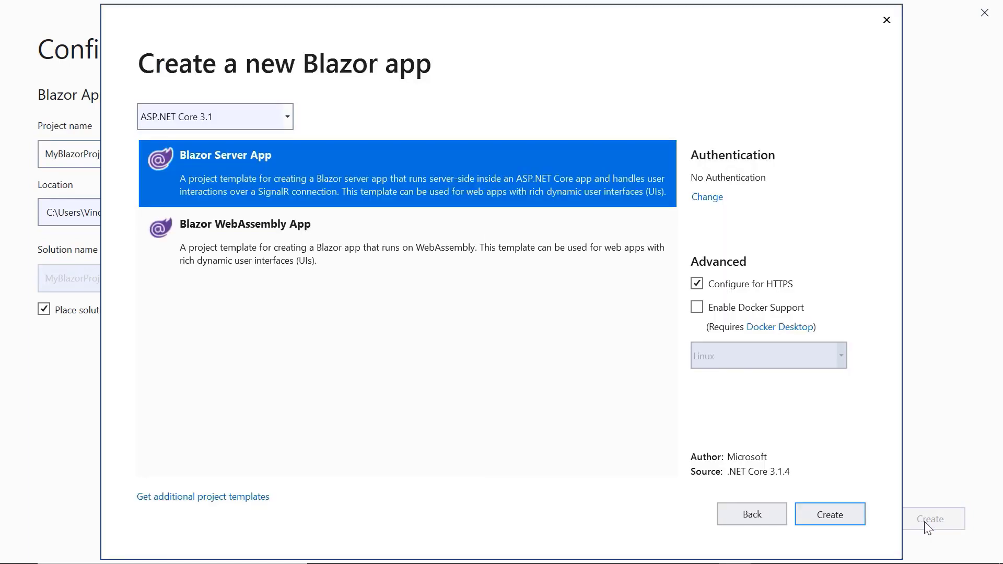
click(424, 257)
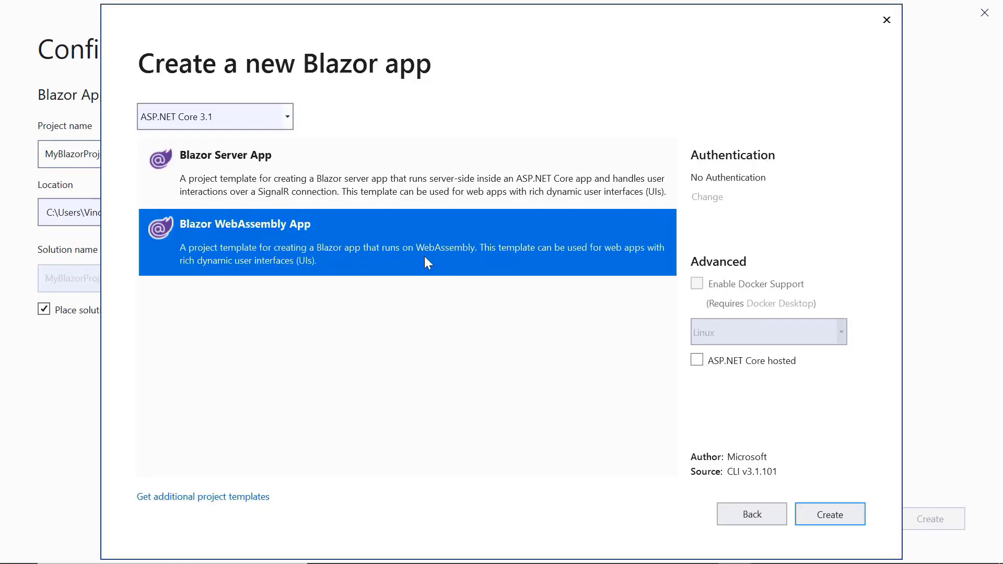
click(829, 514)
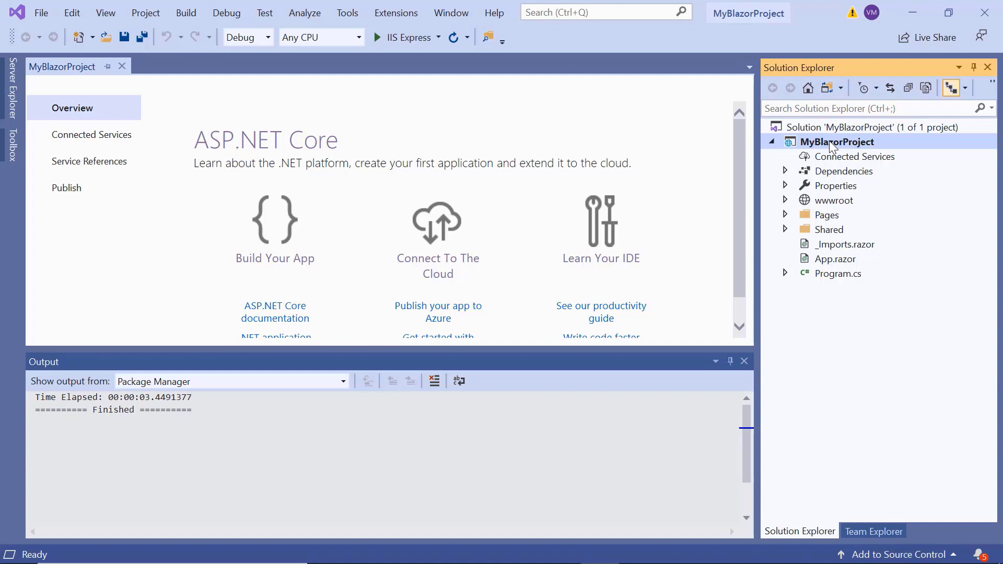
- Install the Syncfusion.Blazor NuGet package through the project's Manage NuGet Packages
right_click(832, 146)
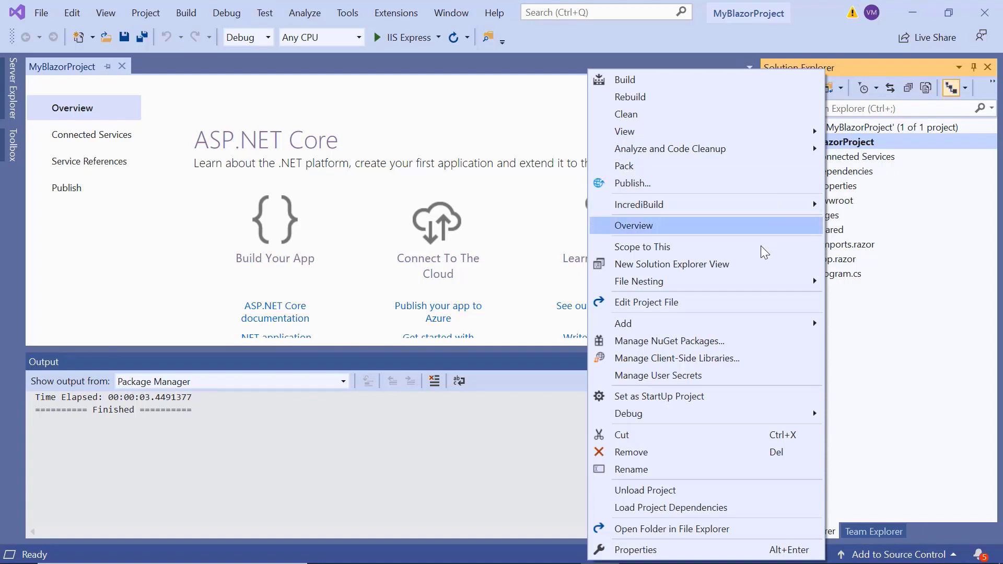
click(727, 342)
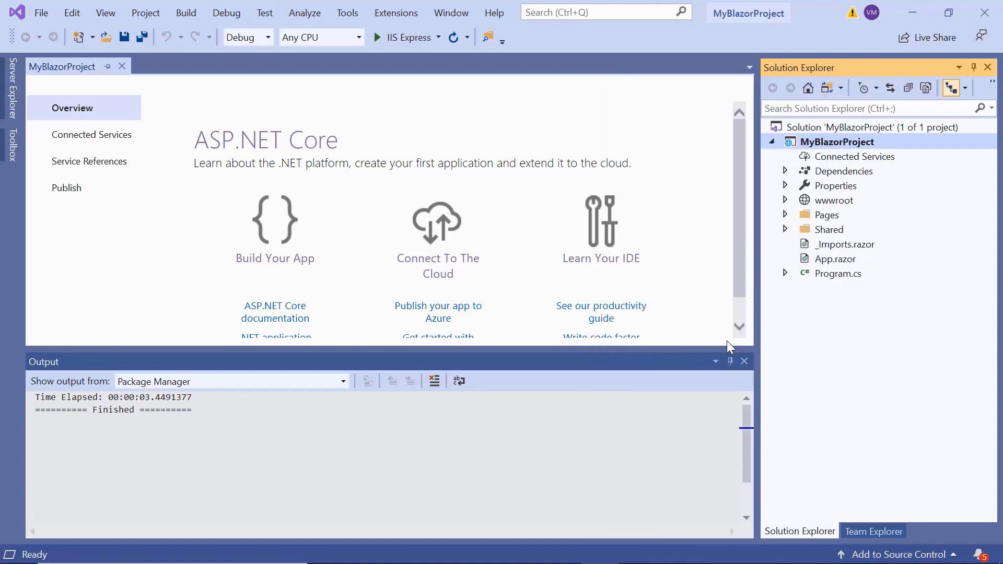
click(63, 92)
click(145, 123)
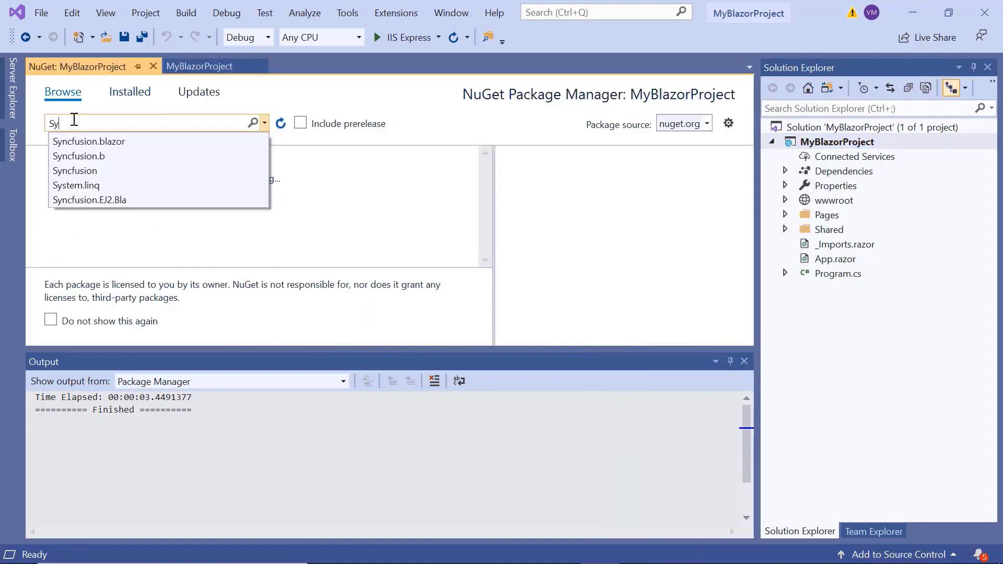
text(Syncfu)
click(95, 140)
click(467, 178)
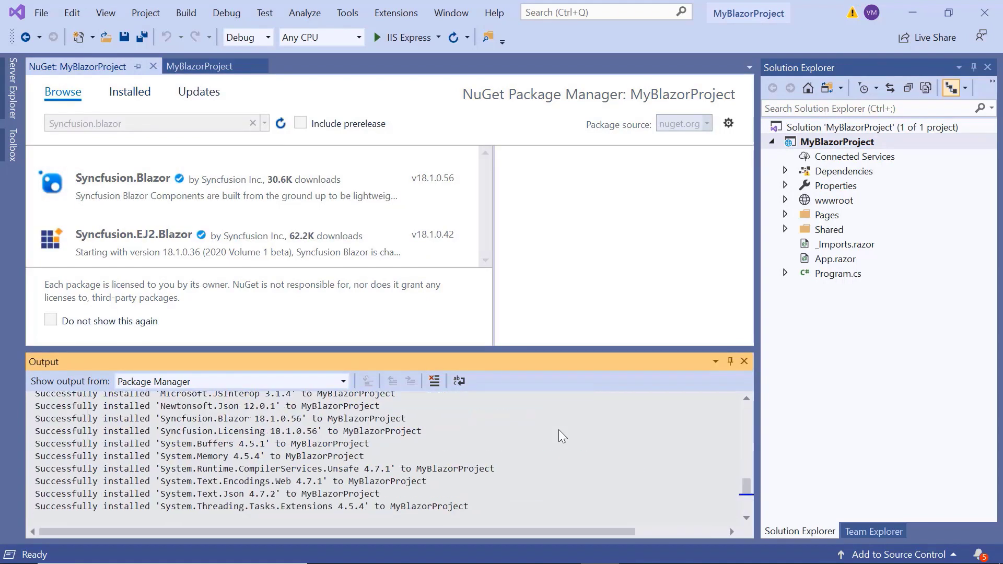
- Confirm Syncfusion.Blazor 18.1.0.56 appears under Dependencies > Packages
click(785, 170)
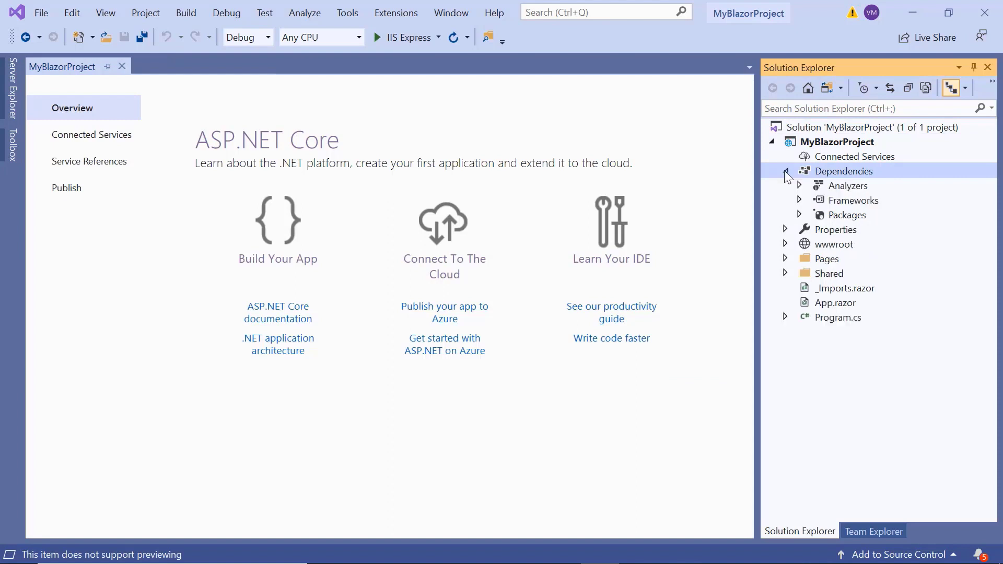
click(799, 214)
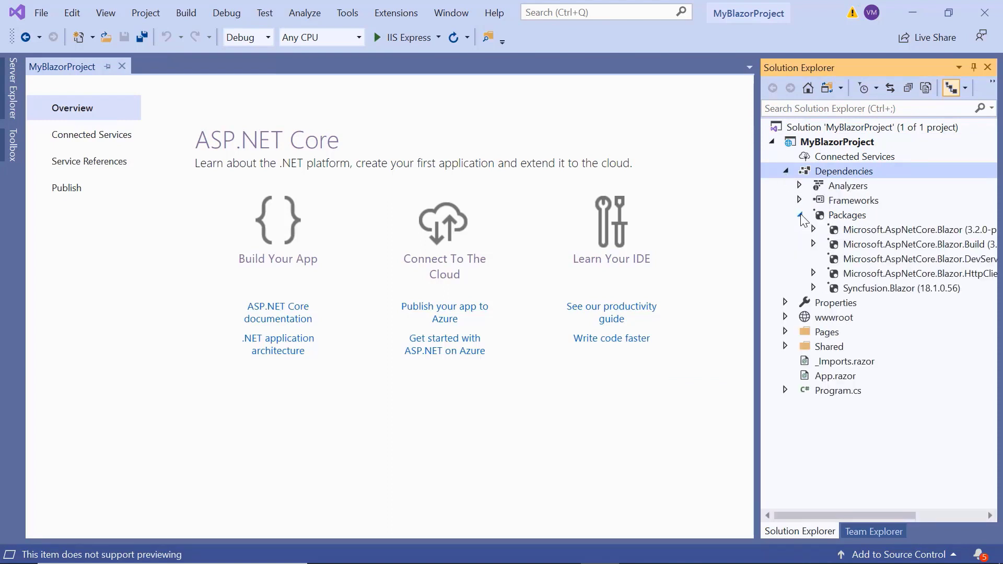
click(785, 172)
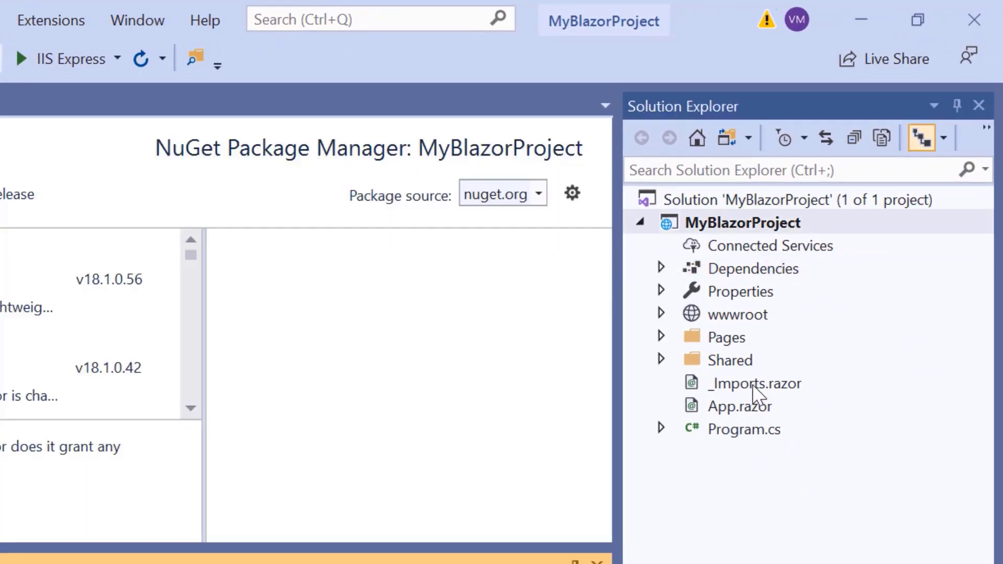
click(757, 381)
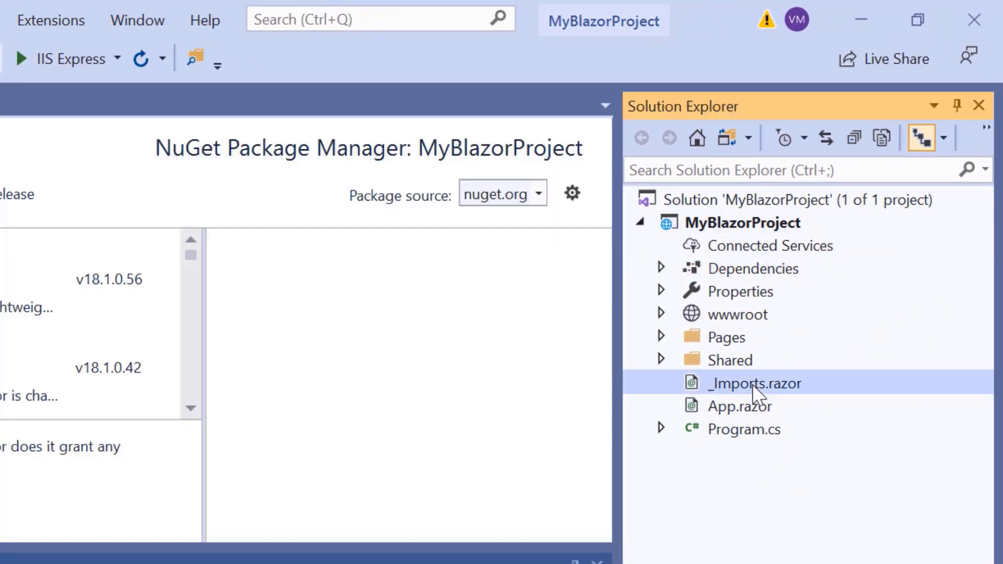
double_click(757, 383)
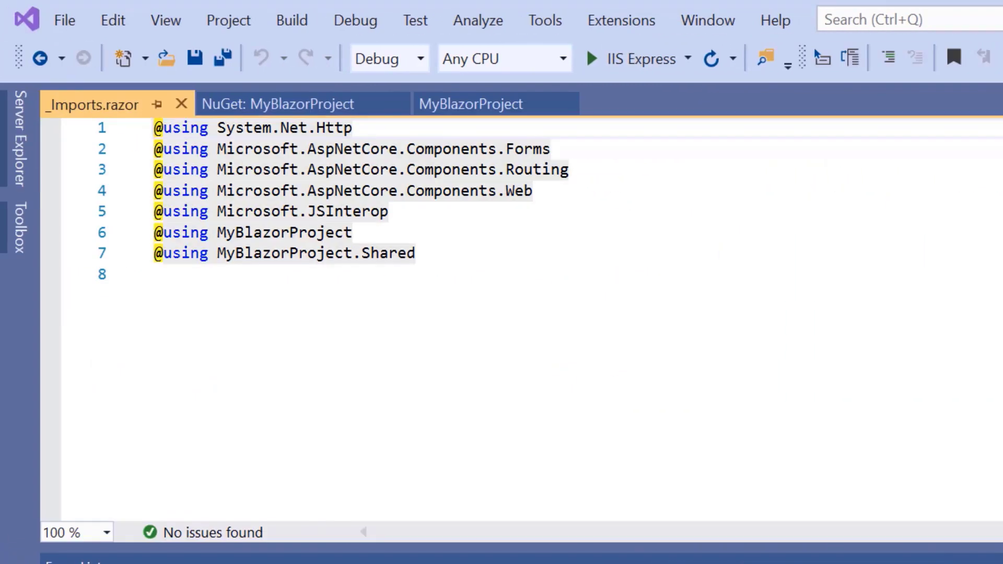
text(@using Syncfusion.b)
key(Tab)
text(.Car)
key(Tab)
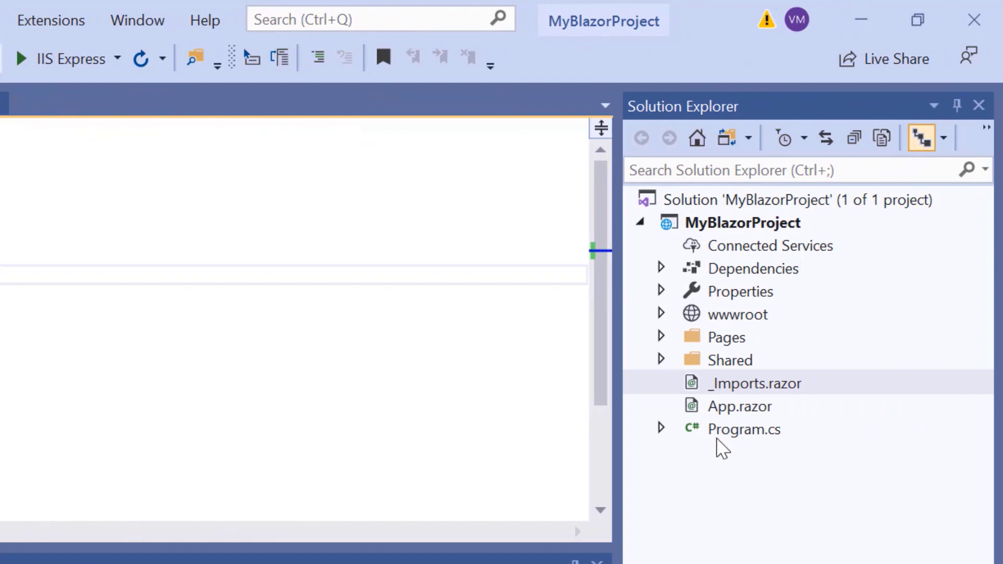
- In Program.cs, import Syncfusion.Blazor and register builder.Services.AddSyncfusionBlazor()
double_click(744, 430)
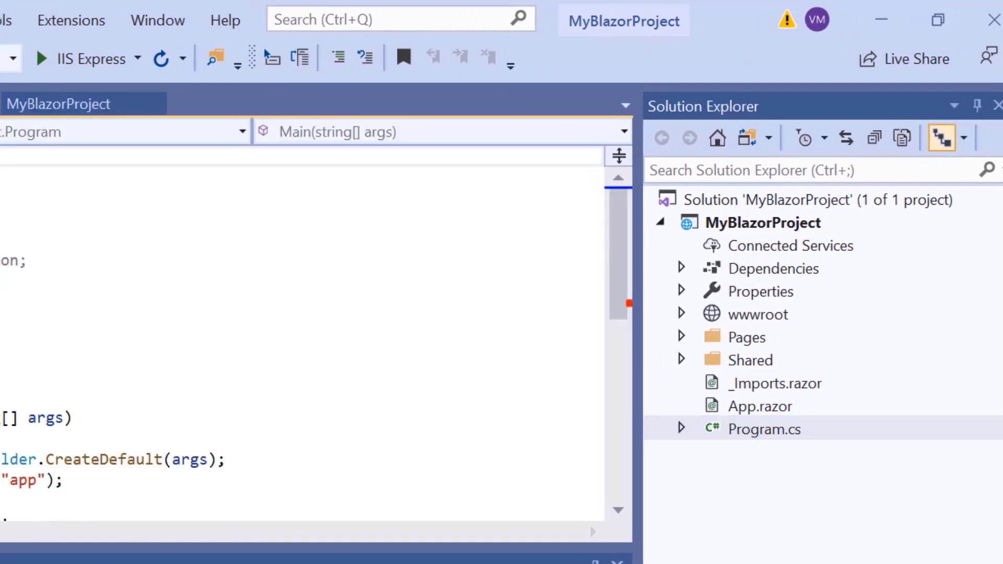
text(using Sy)
key(Tab)
text(.)
key(Tab)
text(;)
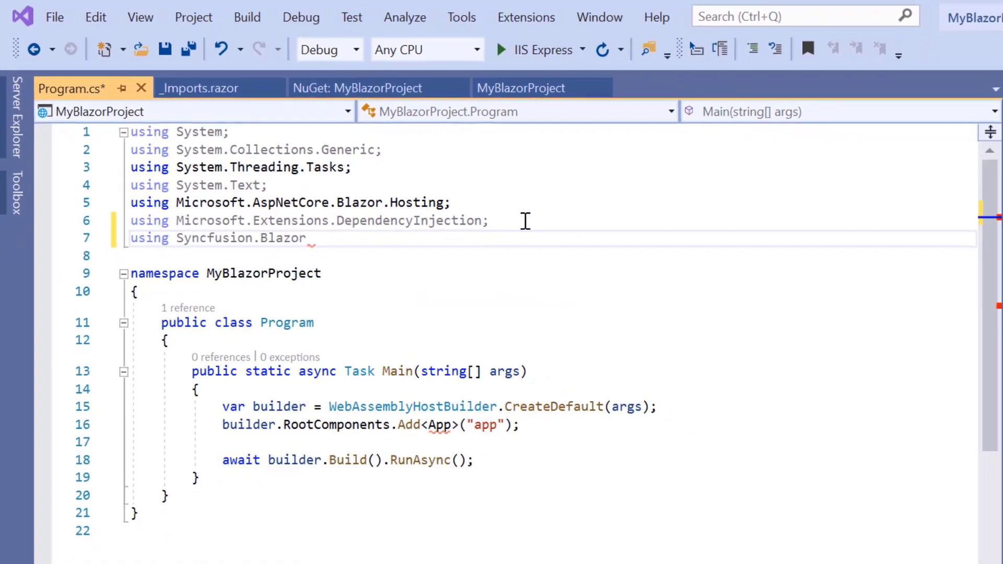
click(612, 503)
key(Return)
text(bui)
key(Tab)
text(.Services)
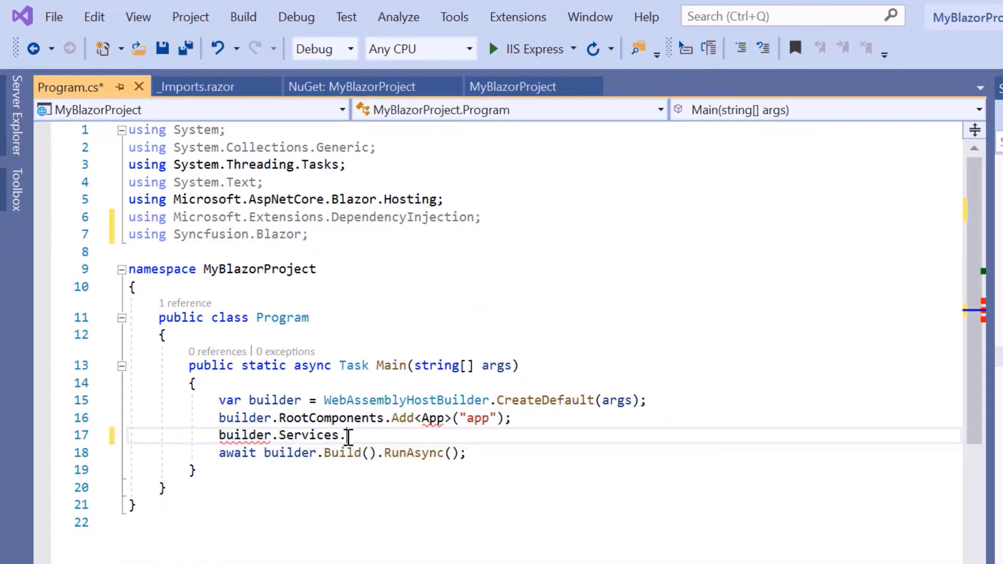
text(.AddSy)
key(Tab)
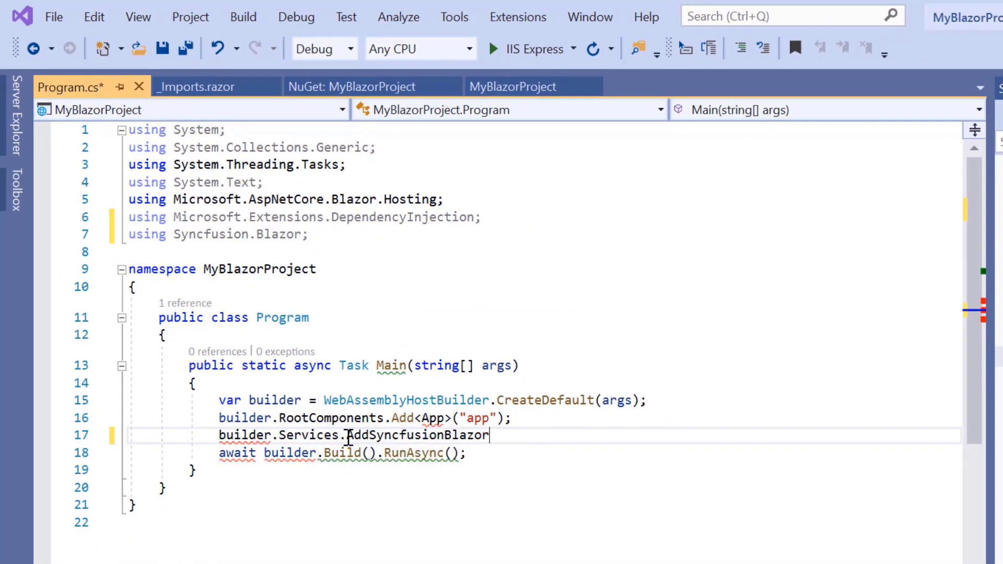
text(();)
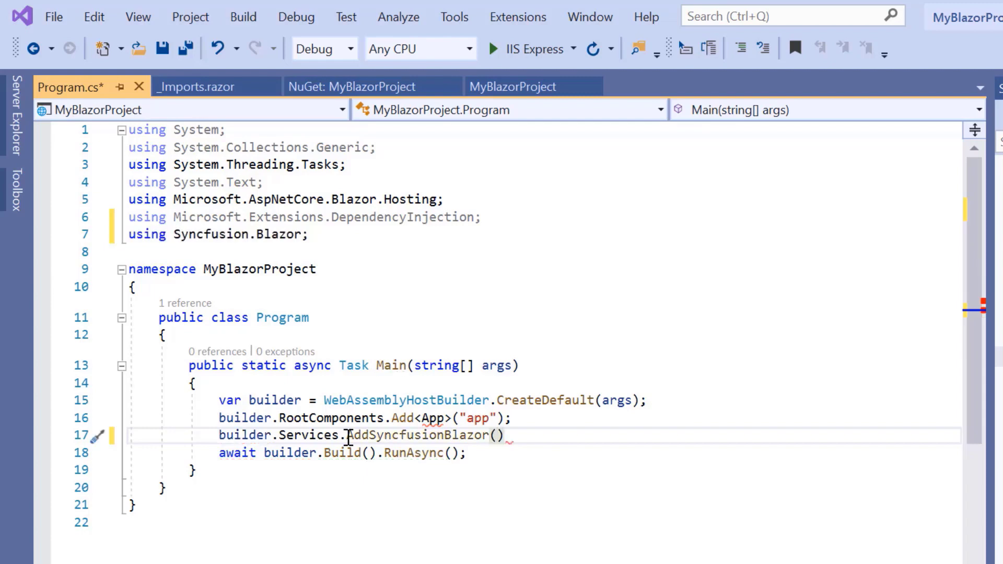
- Register the Syncfusion license with SyncfusionLicenseProvider.RegisterLicense at the start of Main
click(551, 384)
key(Return)
key(Tab)
key(Tab)
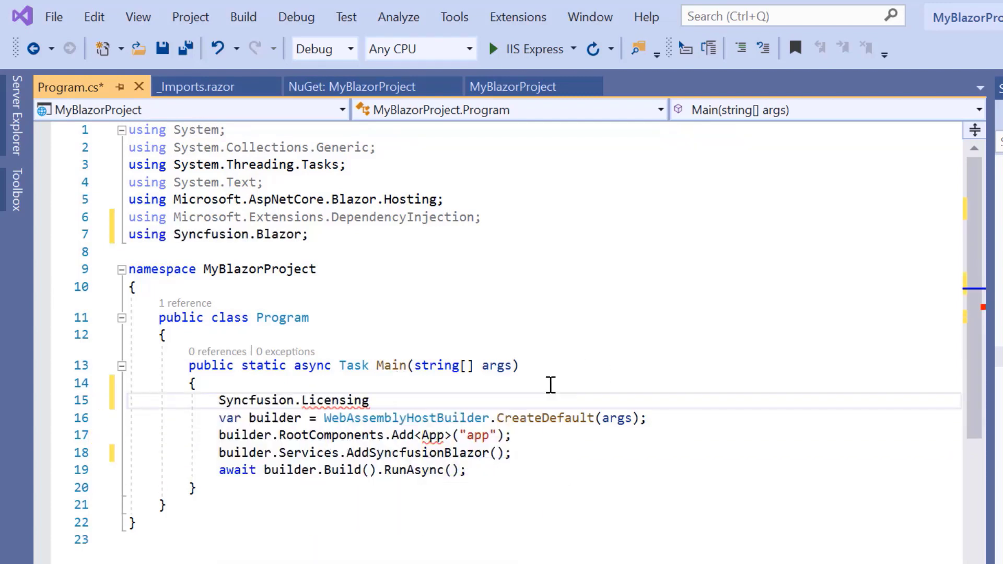
key(Tab)
key(Down)
key(Tab)
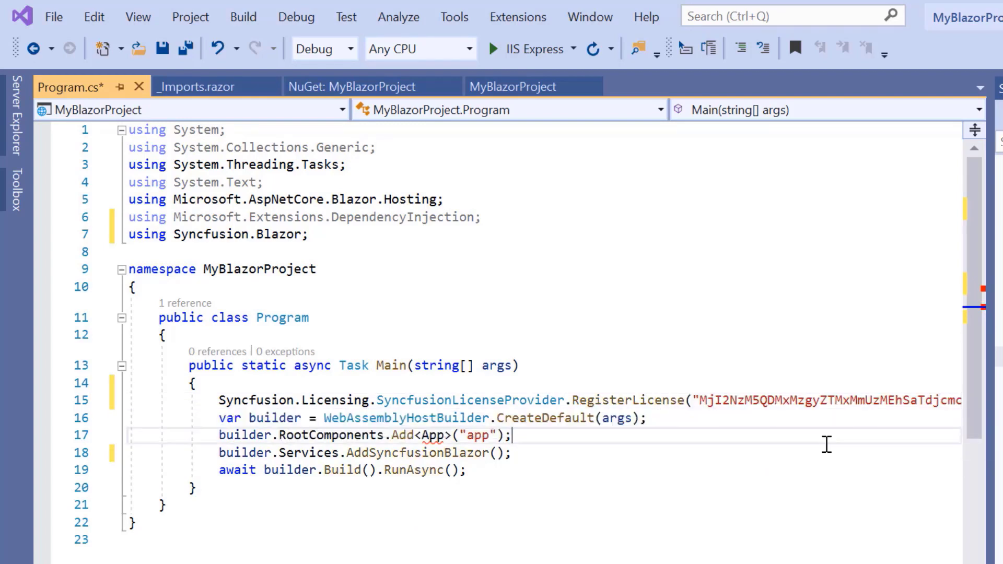
- Link _content/Syncfusion.Blazor/styles/bootstrap.css in the head of wwwroot/index.html and save
click(784, 261)
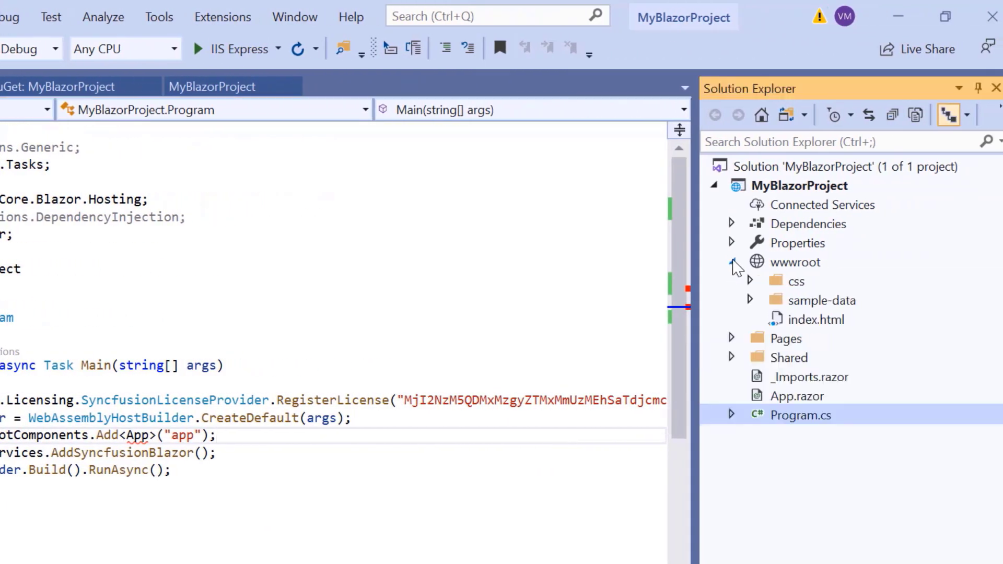
click(816, 320)
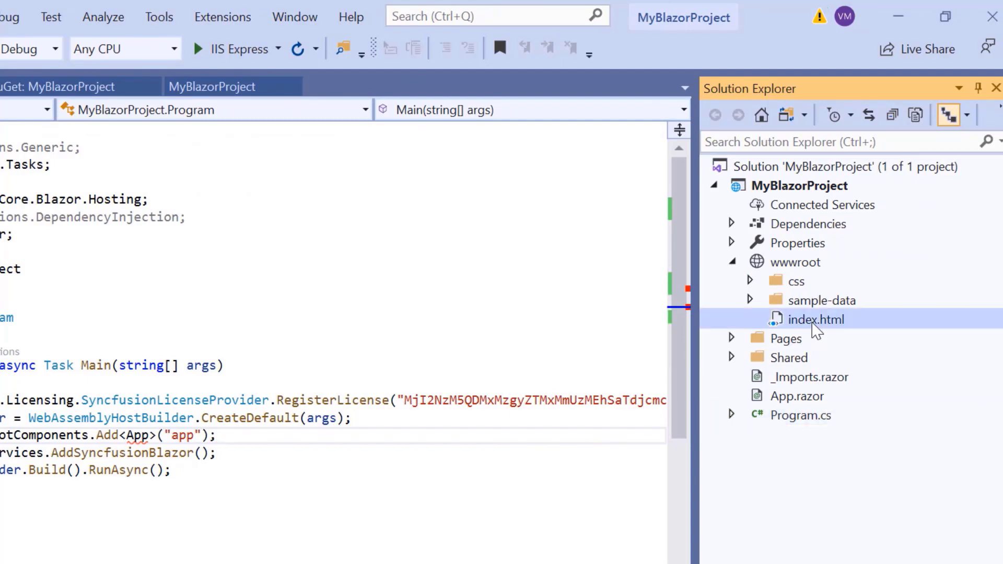
double_click(816, 320)
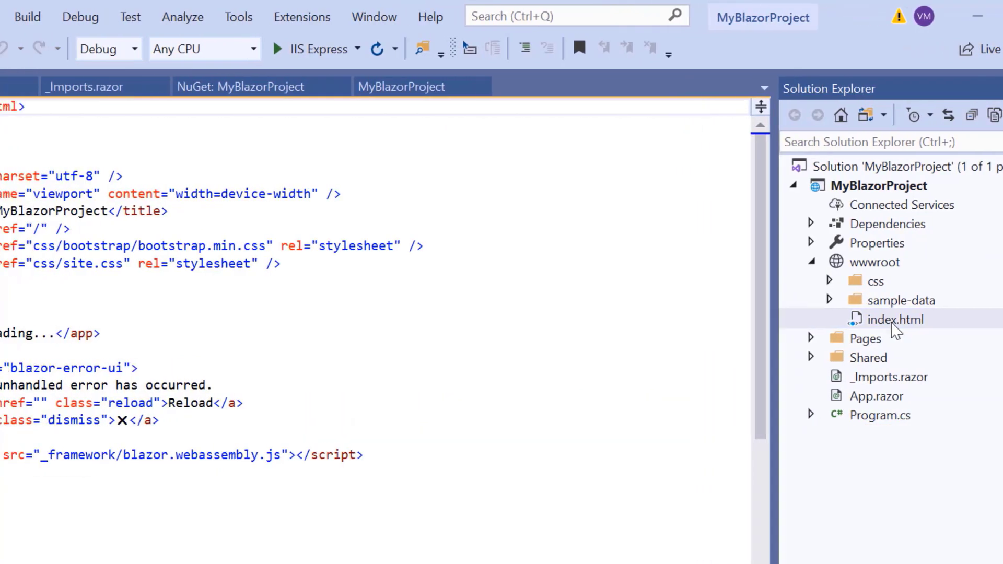
key(Return)
text(<link h)
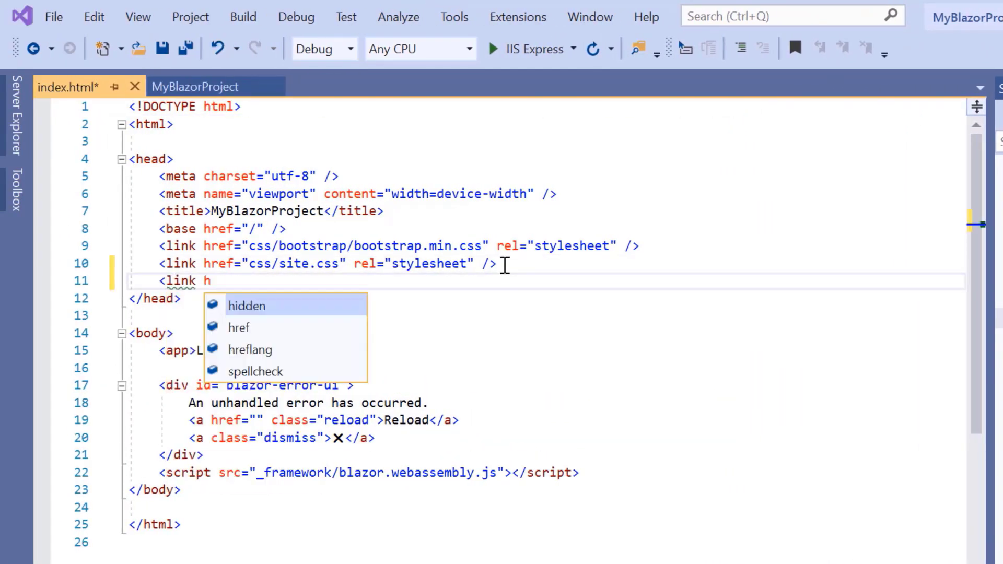
text(ref="_content/Syncfusion.Blazor/styles/bootstrap.css" rel="stylesheet" />)
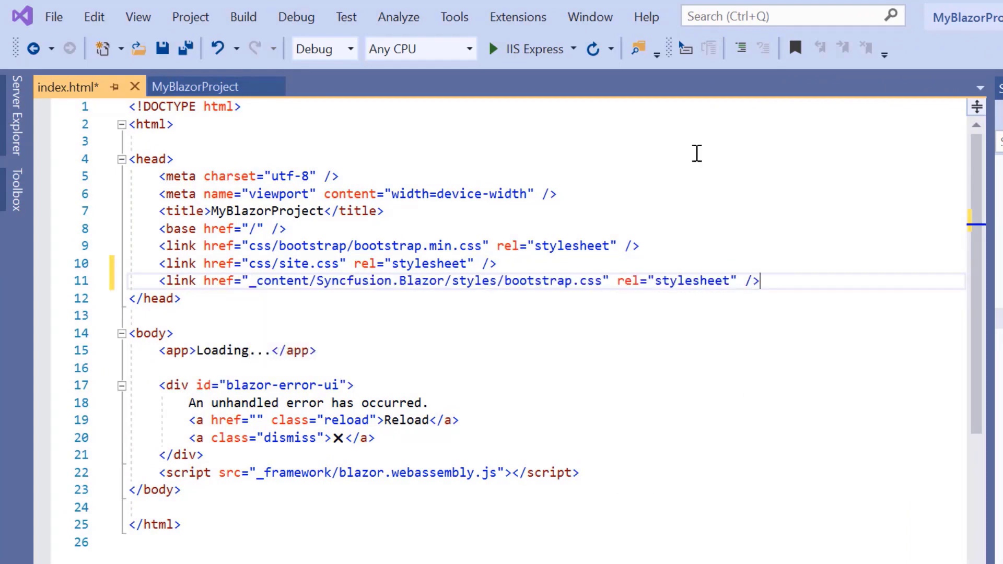
key(ctrl+s)
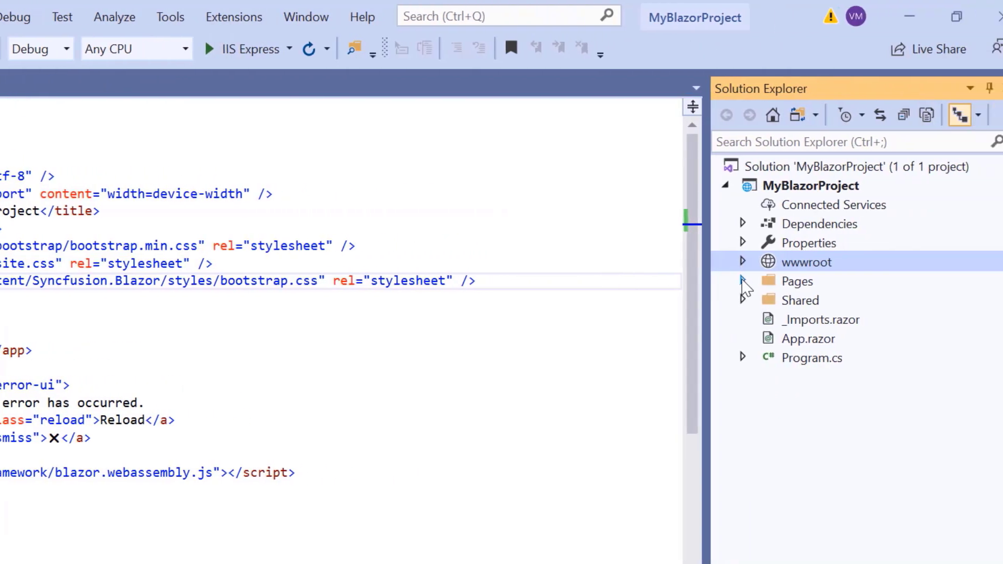
- Replace Index.razor's body with <div id="wrapper"><SfCard></SfCard></div>, centered, and run it
click(721, 283)
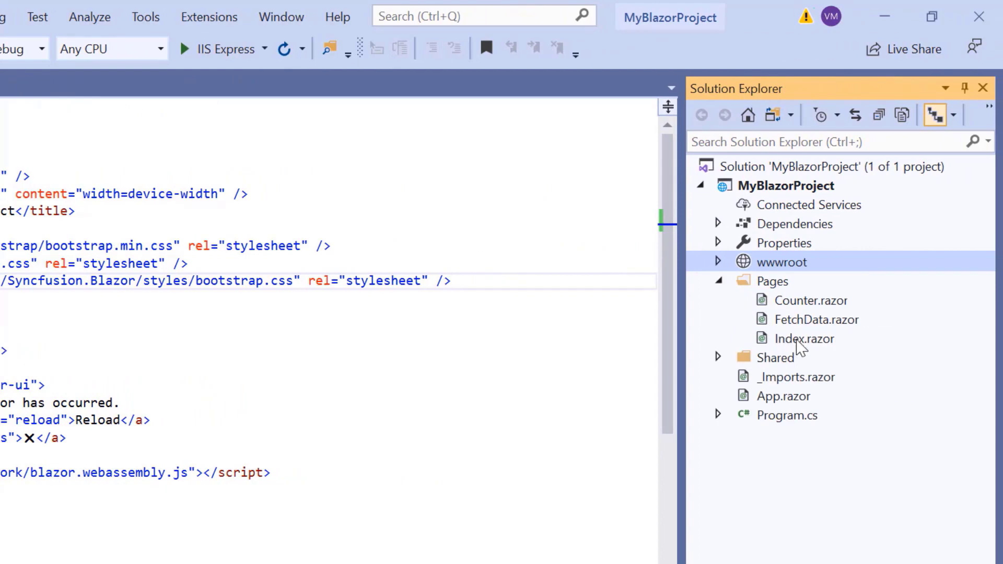
double_click(804, 339)
key(Delete)
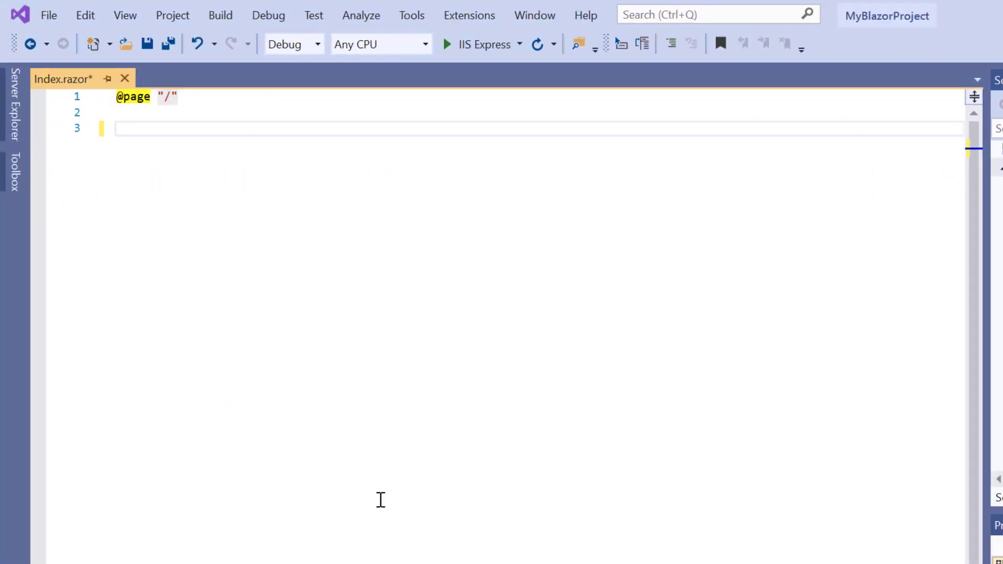
text(<div id="wrapper">)
key(Return)
key(Return)
text(</div>  <sty)
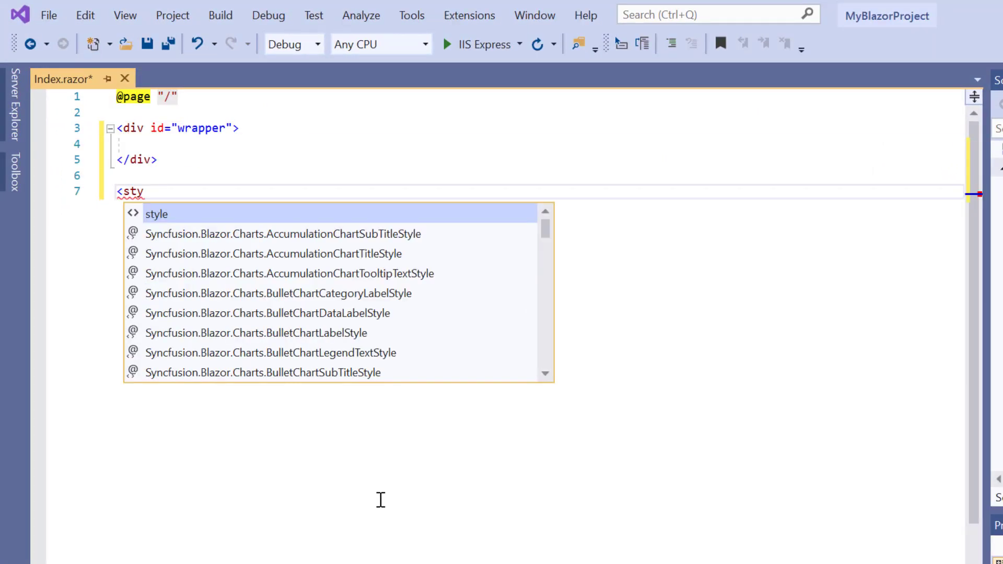
text(le>     #wrapper{)
key(Return)
text(te)
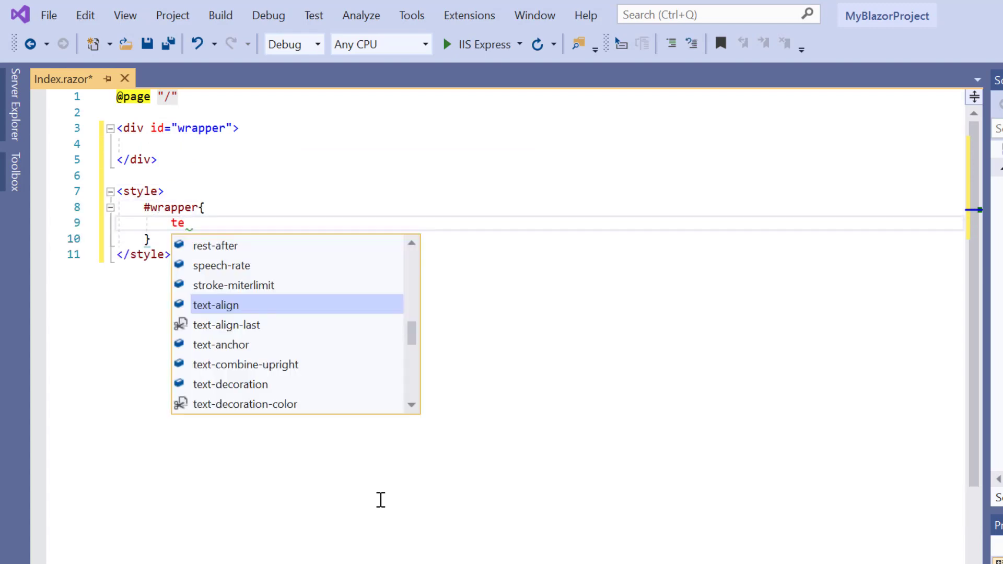
text(xt-align: center)
text(;<SfC)
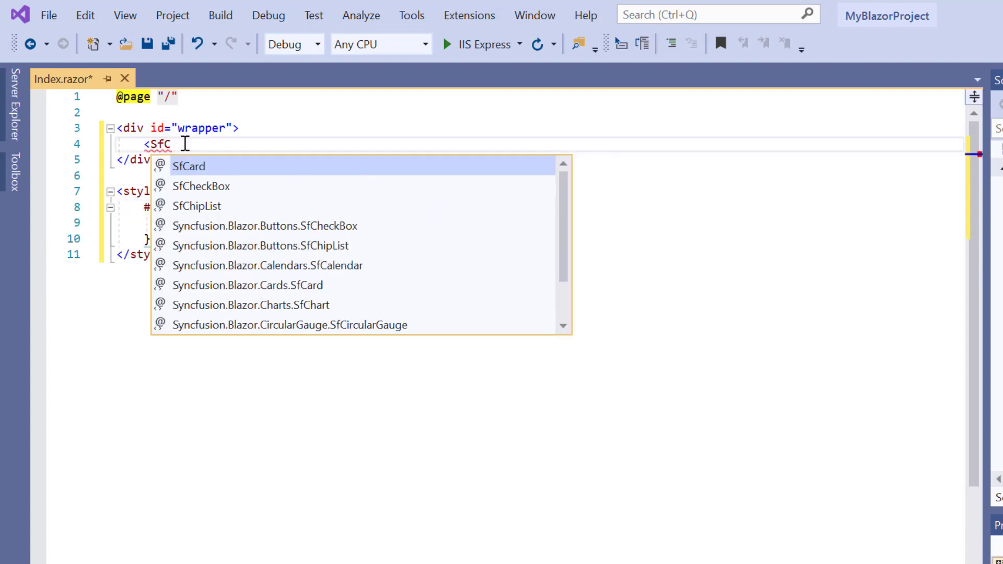
text(ard></SfCard>)
key(F5)
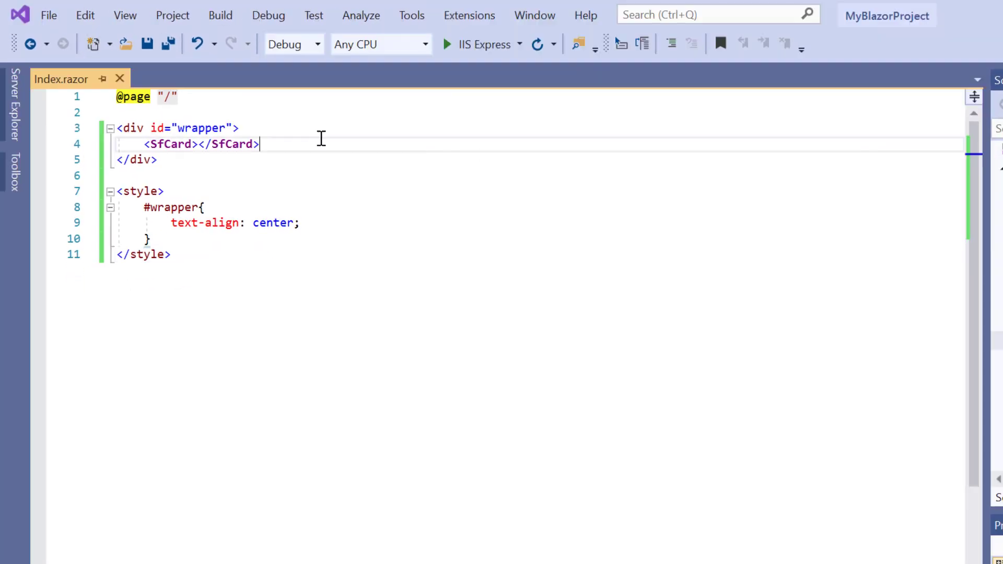
click(197, 143)
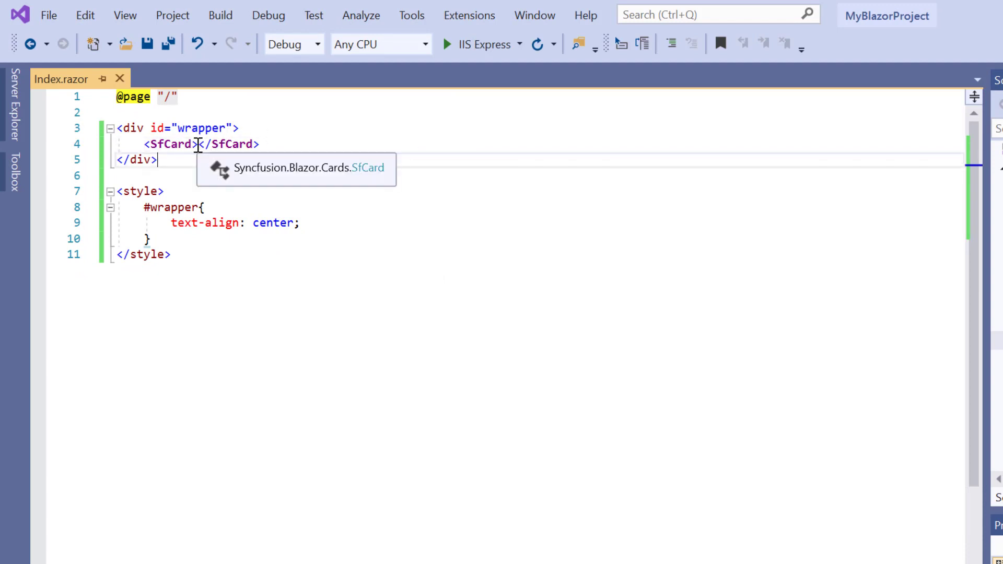
- Insert a CardHeader with Title "Debunking Five Data Science Myths" and SubTitle "Webinar from Syncfusion"
key(Return)
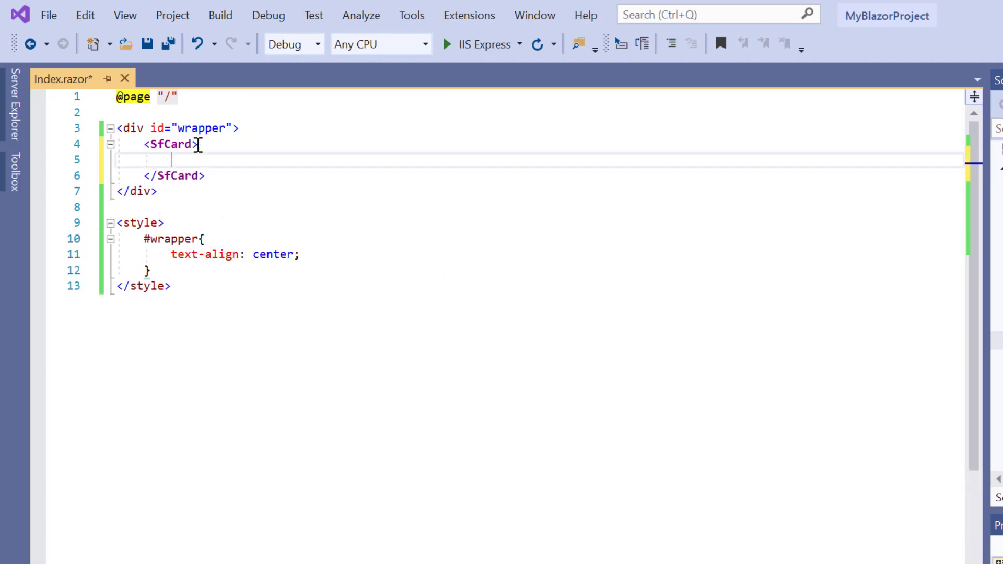
text(<CardH)
key(Tab)
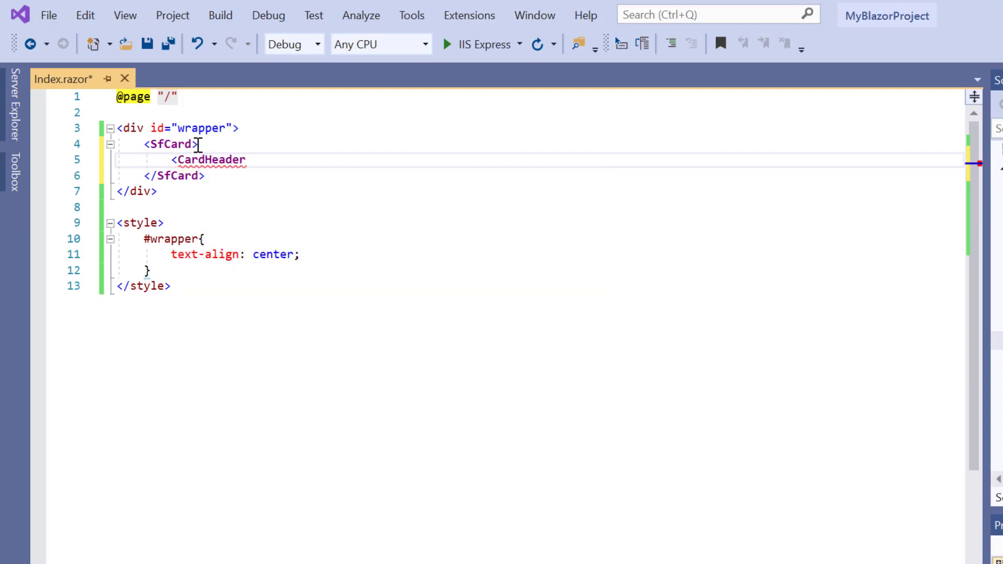
text(T)
key(Tab)
text(Deb)
text(unking Five Data Science Myths)
key(End)
key(Return)
text(Su)
key(Tab)
text(Webi)
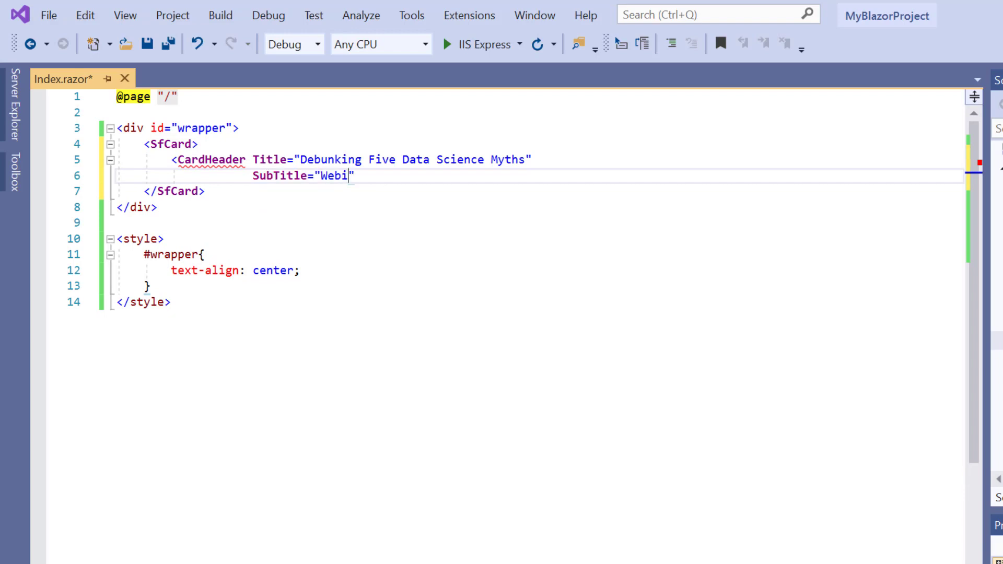
text(nar from Syncfusion)
key(End)
text(>)
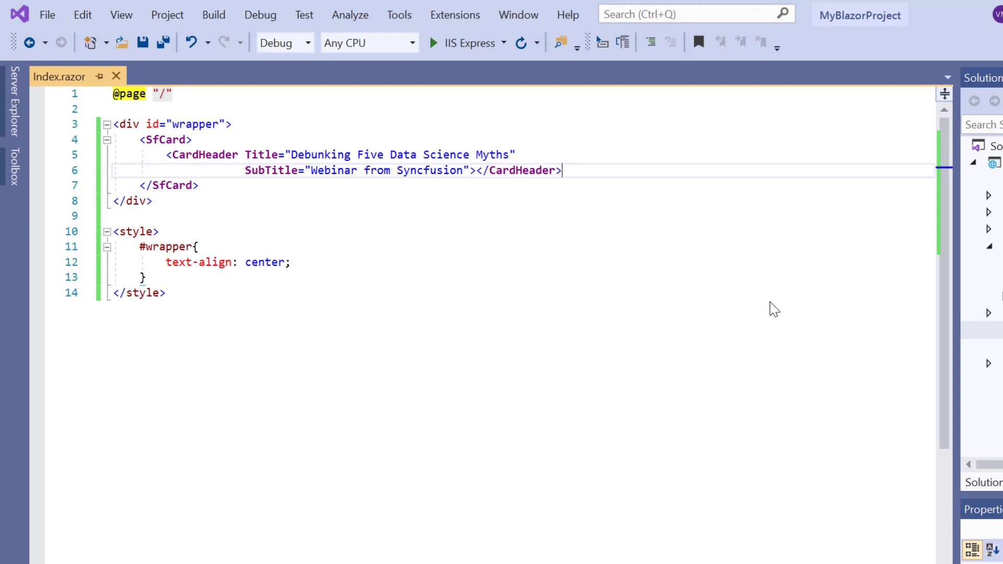
key(Return)
text(<Car)
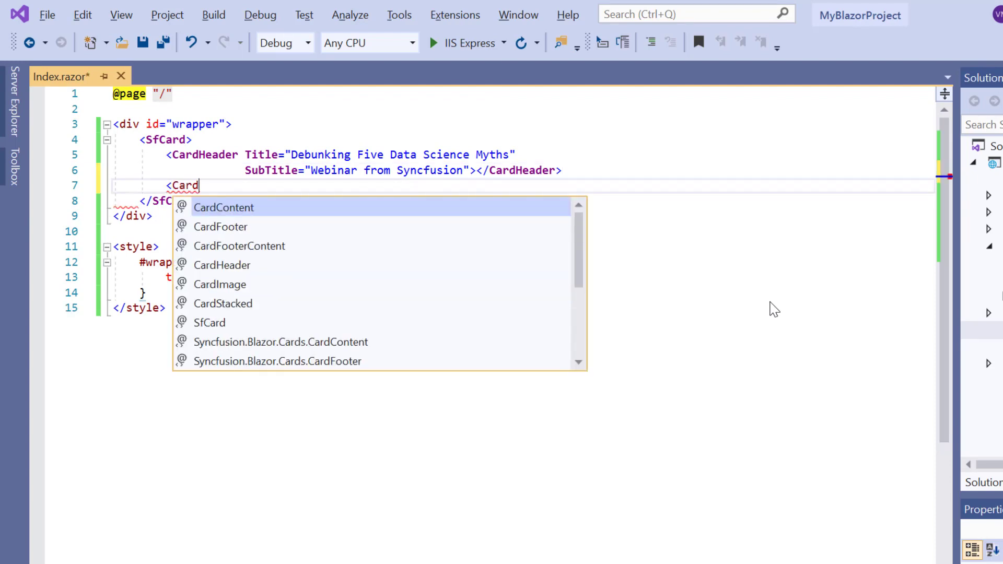
text(d)
- Add a CardContent whose Content is the pasted "Tech evangelists are currently pounding their pulpits..." text
key(Tab)
text(Co)
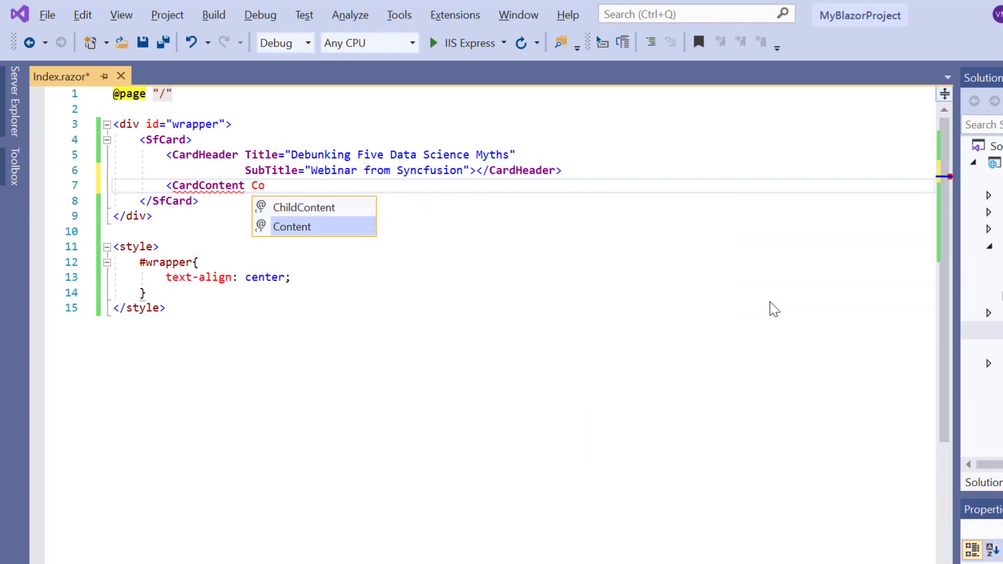
key(Tab)
text(Te)
text(c)
key(ctrl+v)
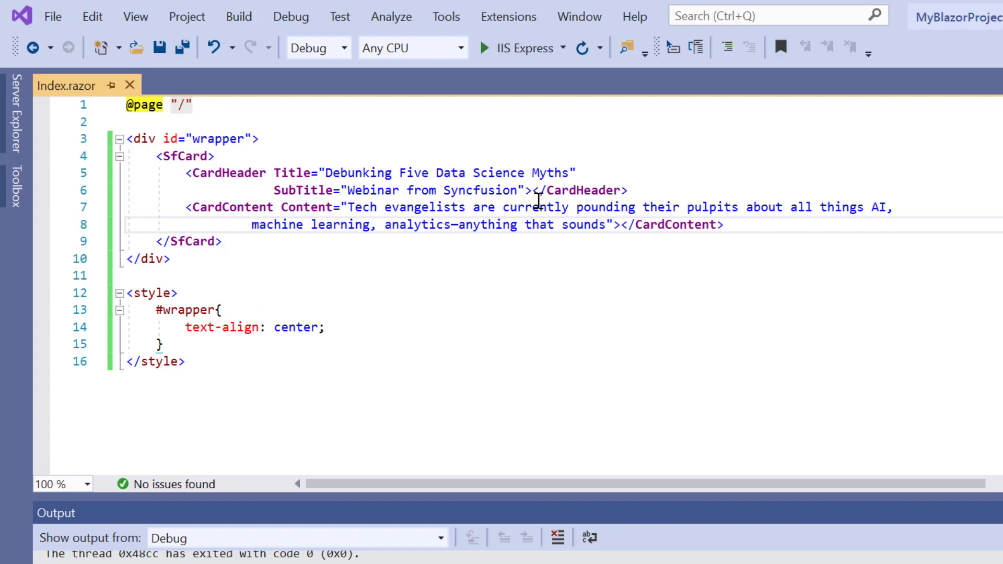
- Add ImageSrc="SampleImg.png" to the CardHeader tag on a new line
click(526, 190)
key(Return)
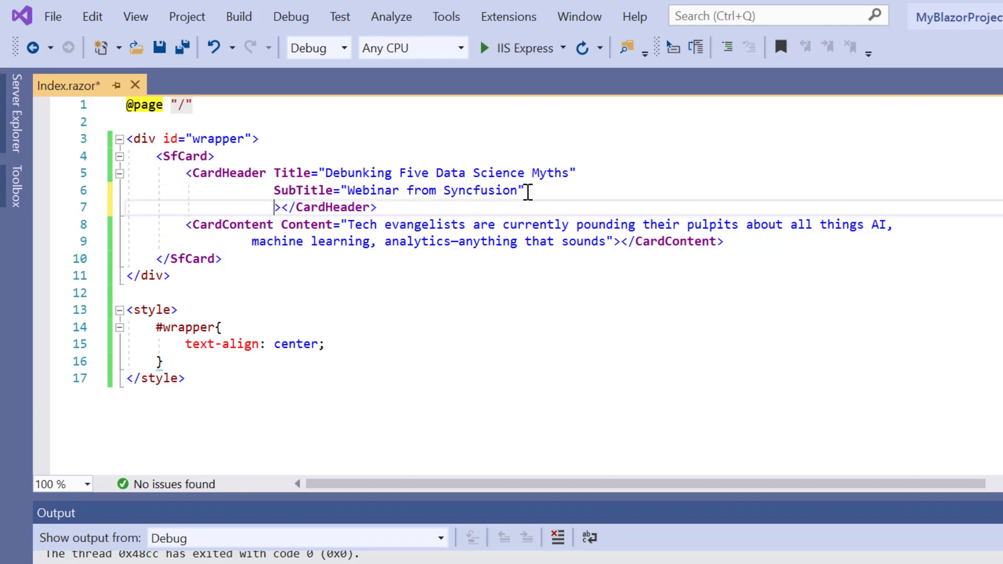
text(Im)
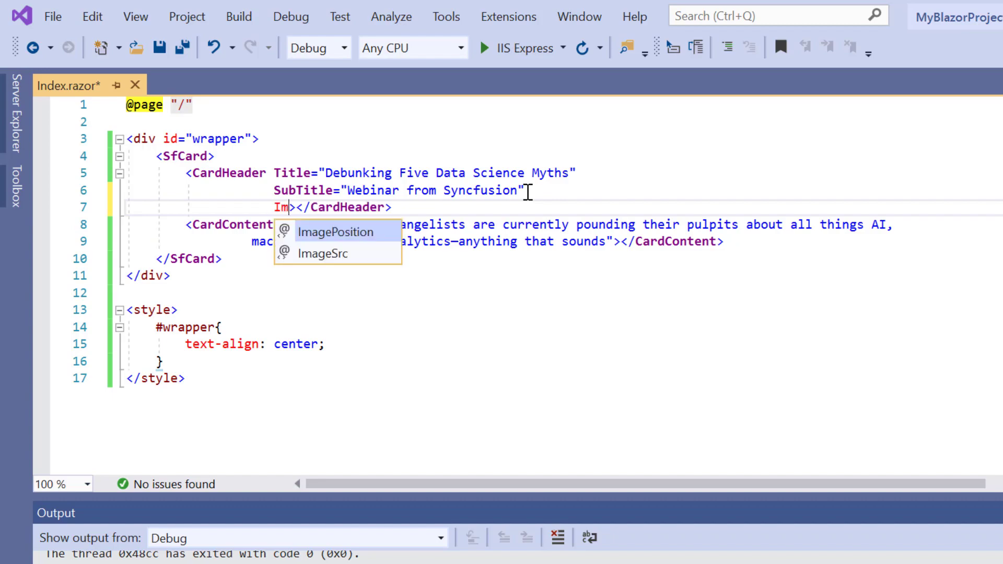
key(Down)
key(Tab)
text(="SampleImg.png)
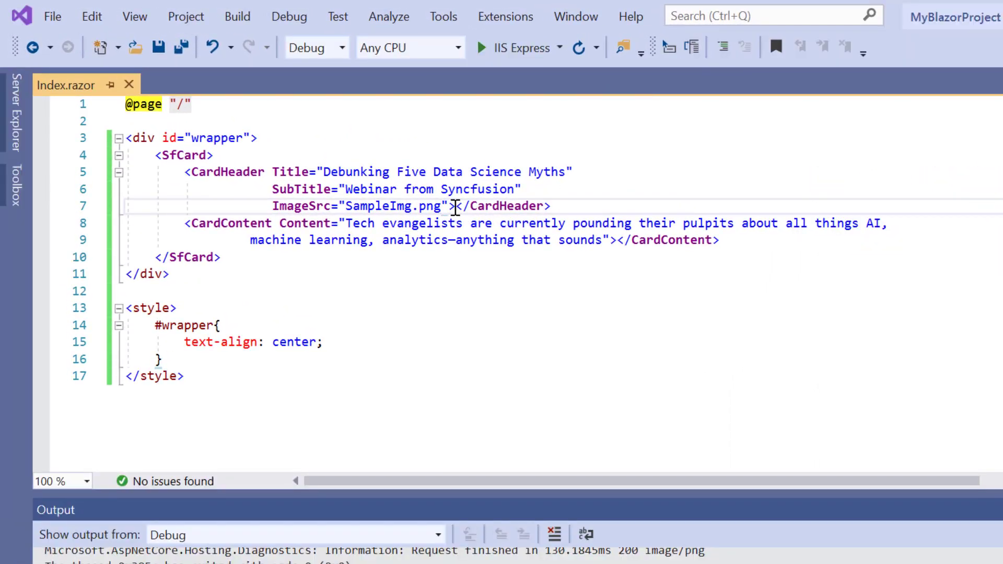
- Add ImagePosition="ImagePosition.Right" to the CardHeader and save
click(453, 205)
key(Return)
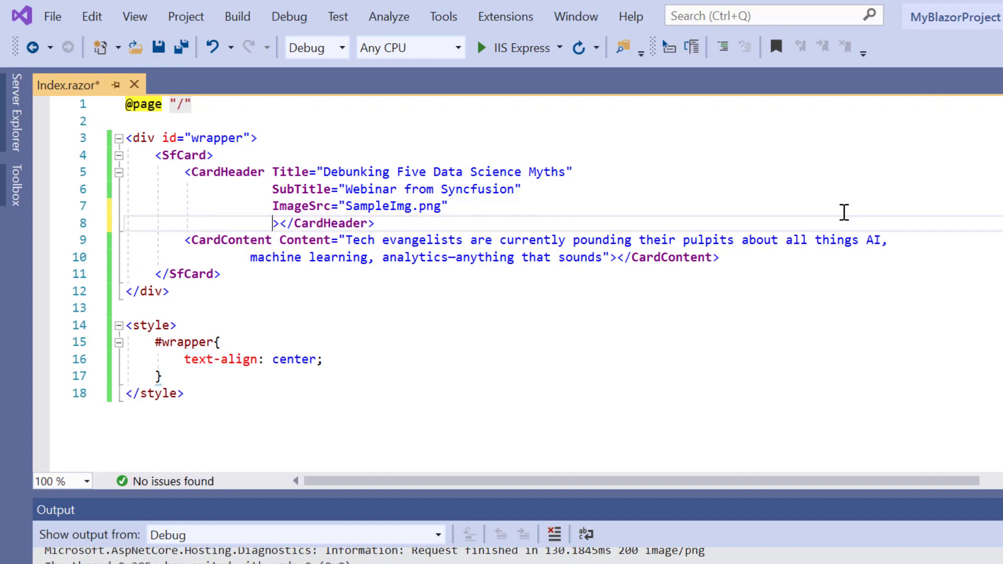
text(Im)
key(Tab)
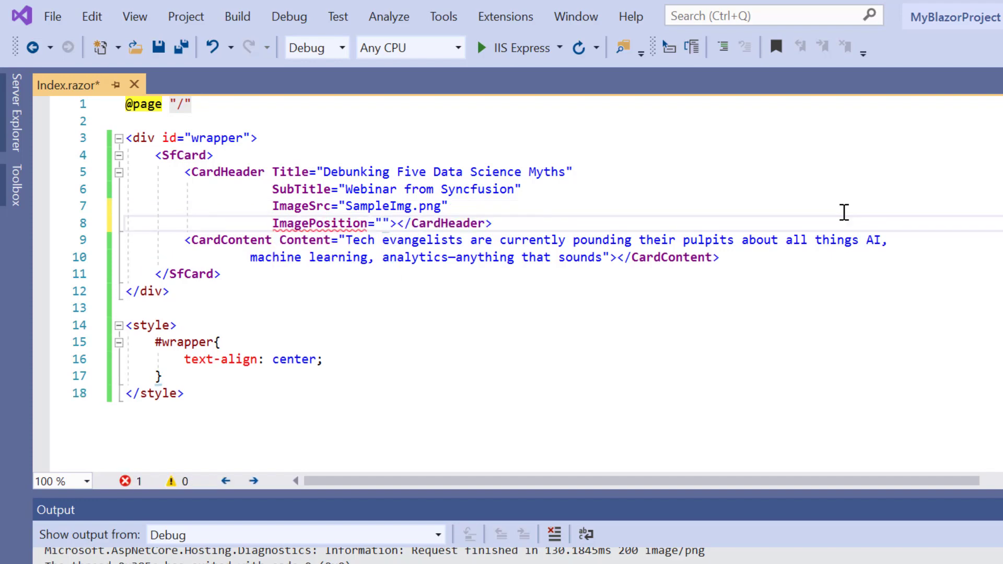
text(Im)
key(Tab)
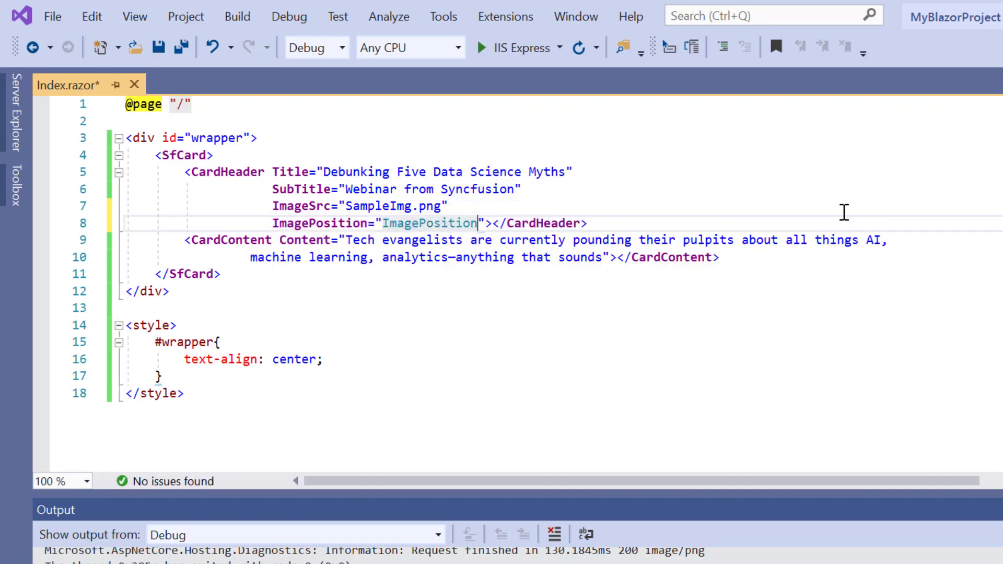
text(.R)
key(Tab)
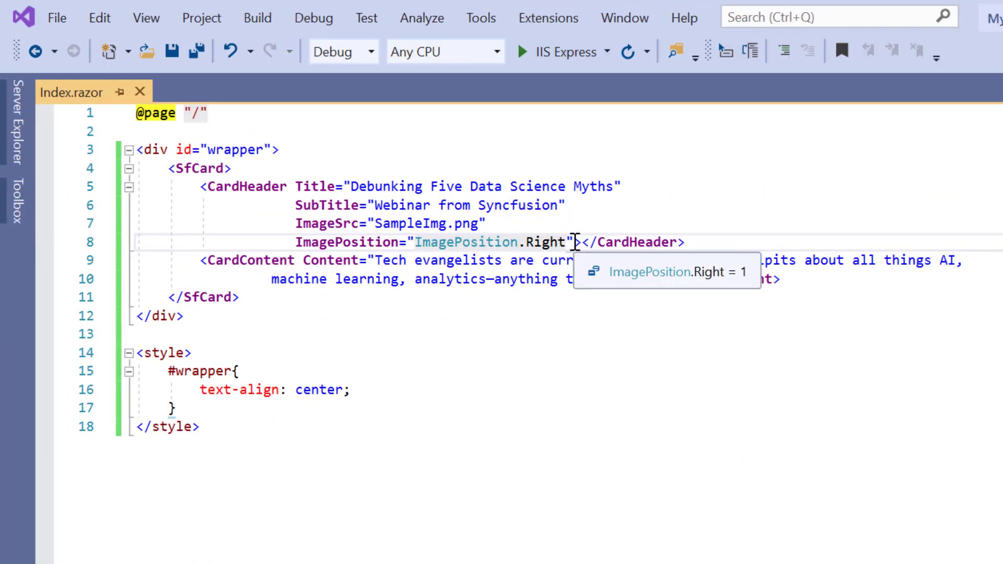
- Remove the header's image attributes and add <CardImage Image="SampleImg.png"> first inside SfCard
drag(576, 242, 570, 206)
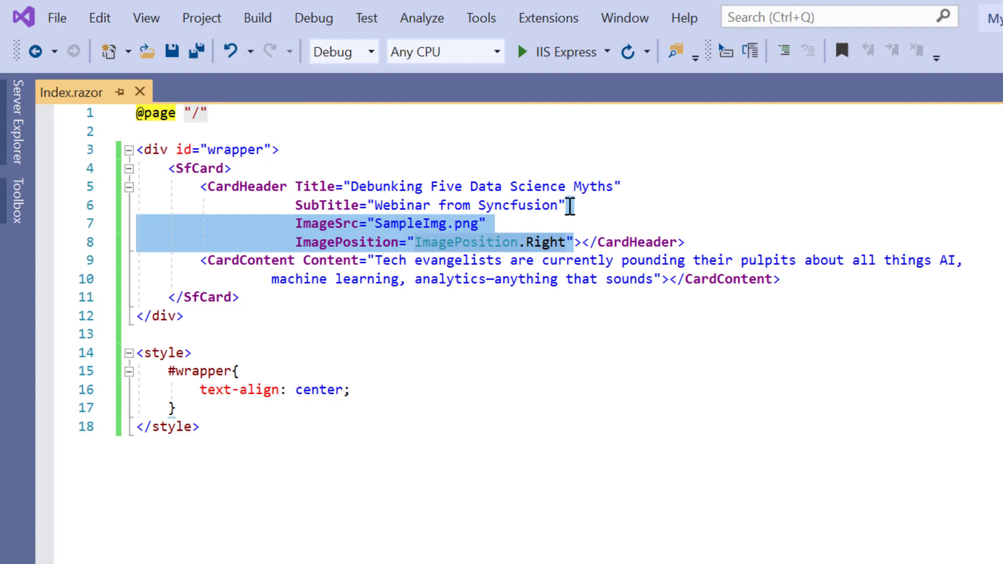
key(Delete)
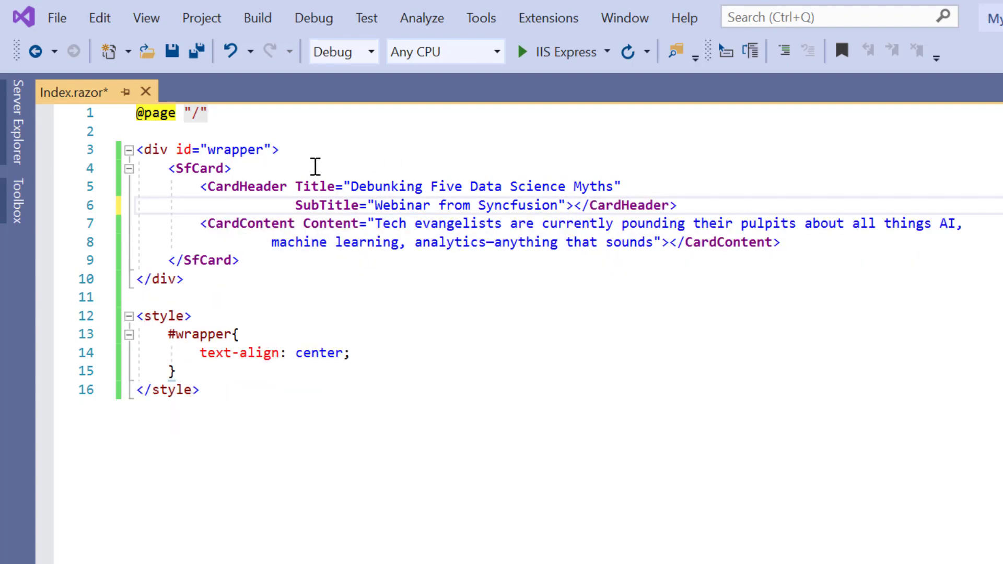
click(316, 167)
key(Return)
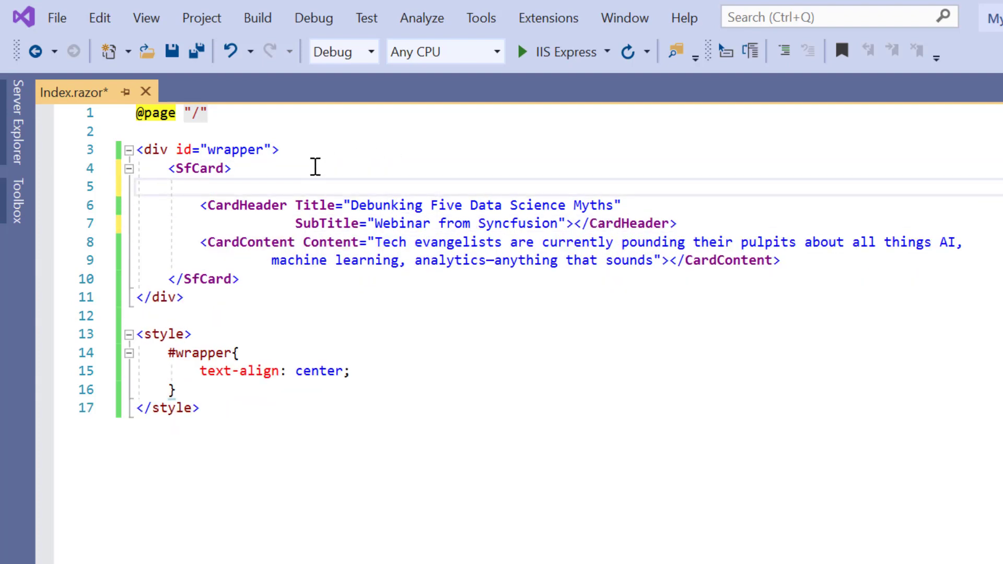
text(<CardIm)
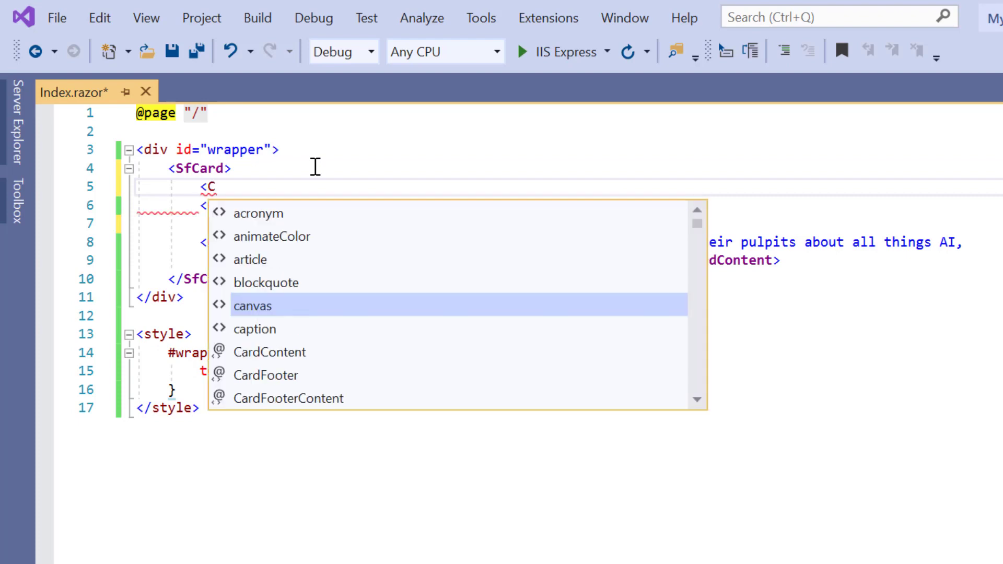
key(Tab)
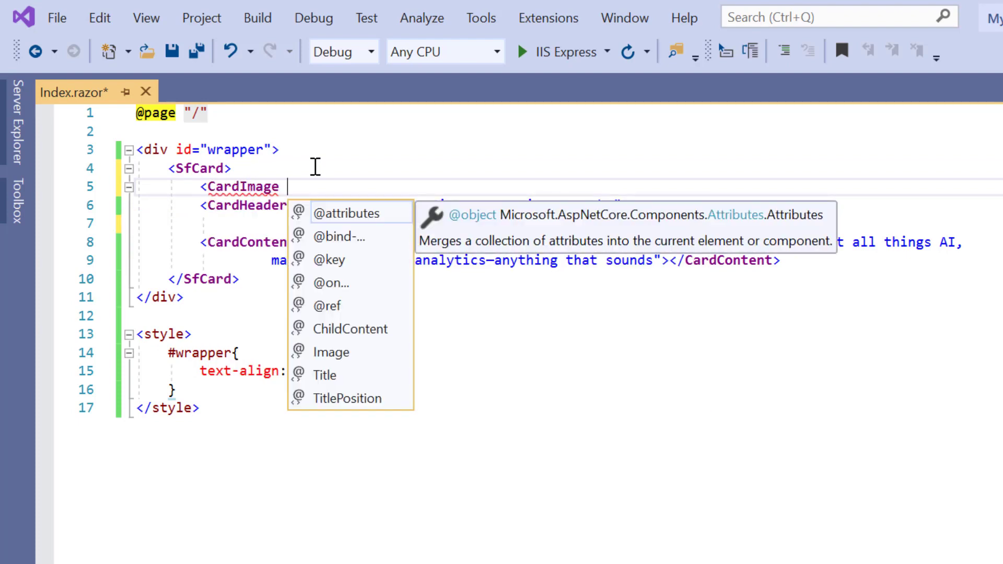
text(Im)
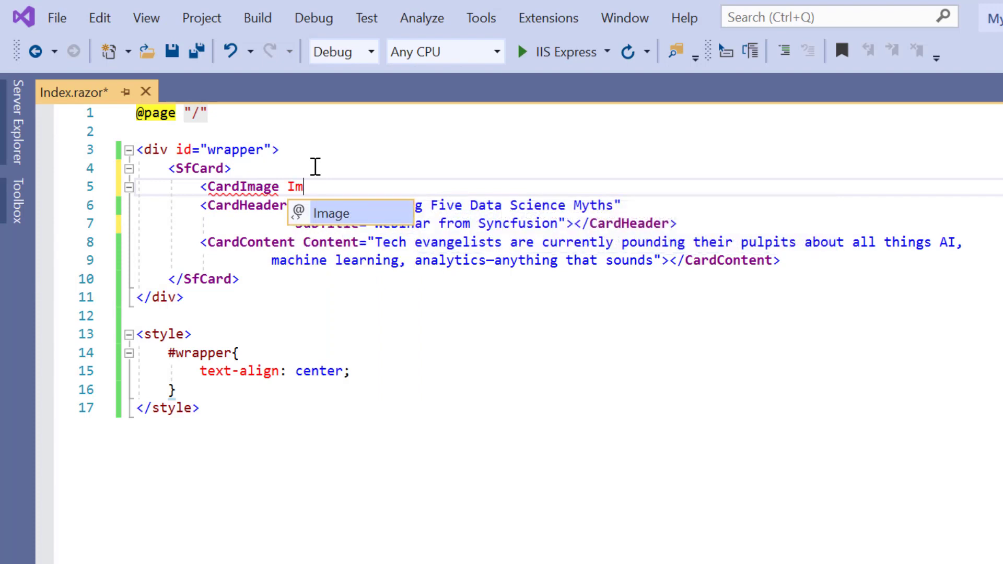
key(Tab)
text(="SampleImg.png)
key(End)
text(>)
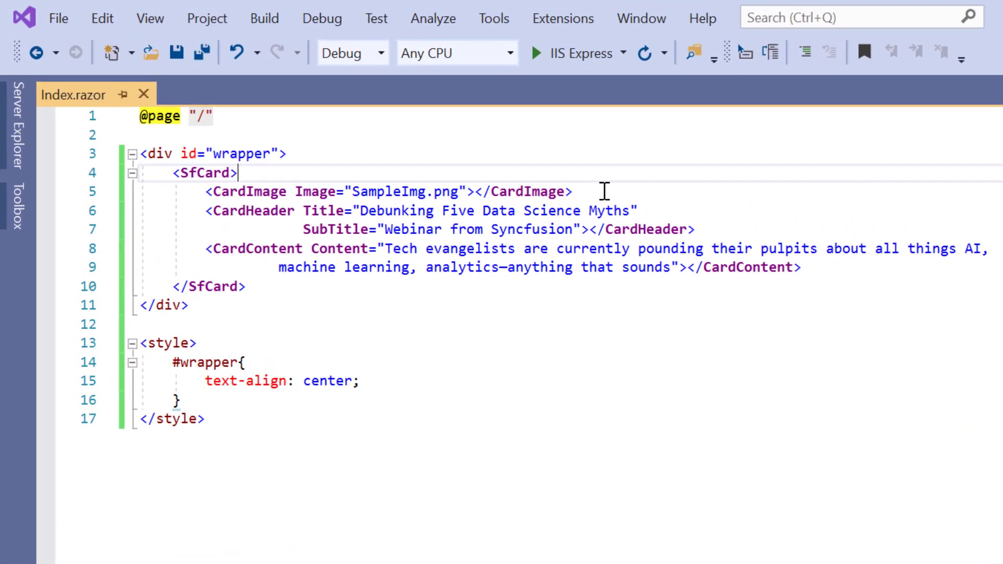
text(Ori)
- Set Orientation="CardOrientation.Horizontal" on the SfCard tag
key(Tab)
text(=")
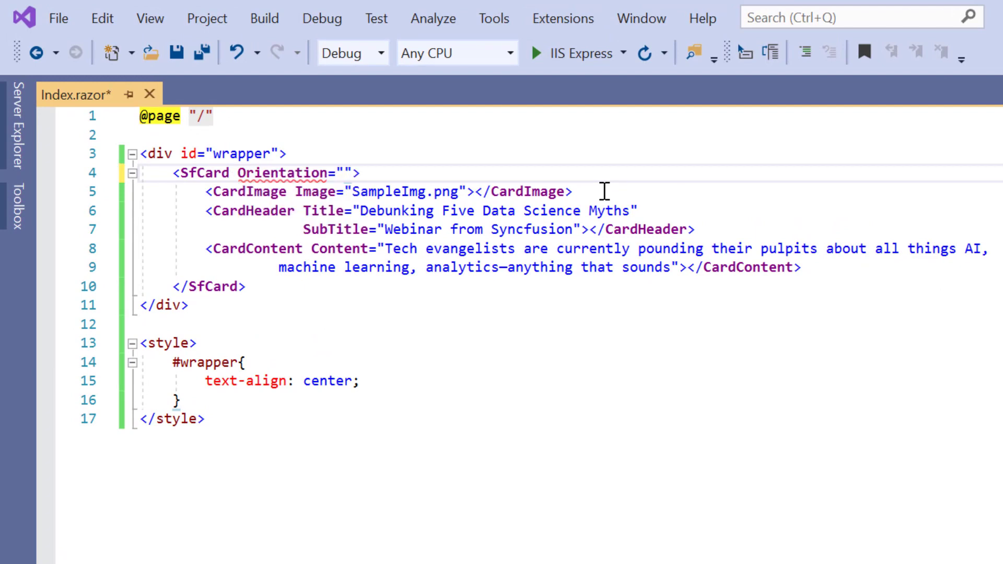
text(Ca)
key(Tab)
text(.H)
key(Tab)
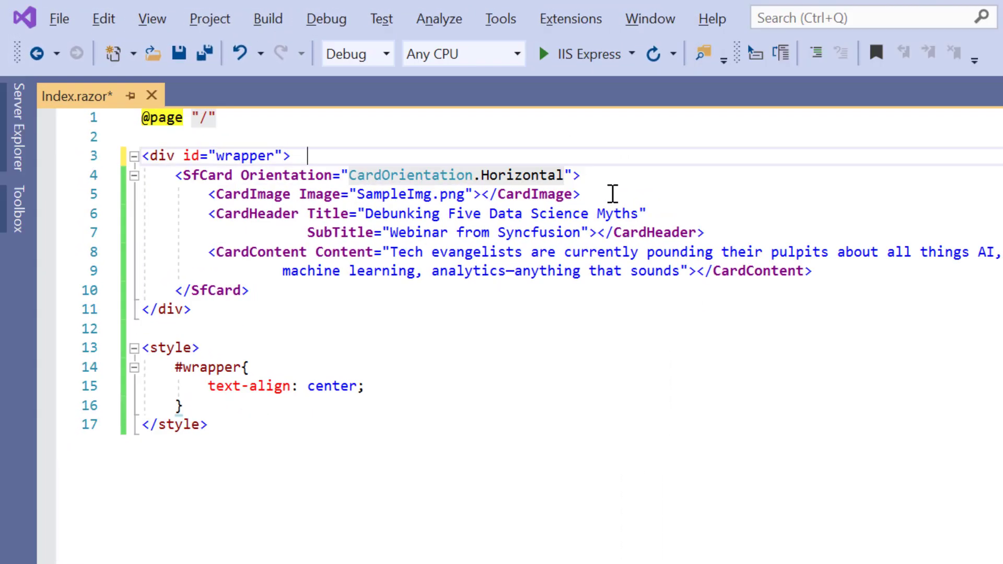
- Move the CardHeader and CardContent lines into a new CardStacked element
drag(813, 271, 212, 213)
text(<)
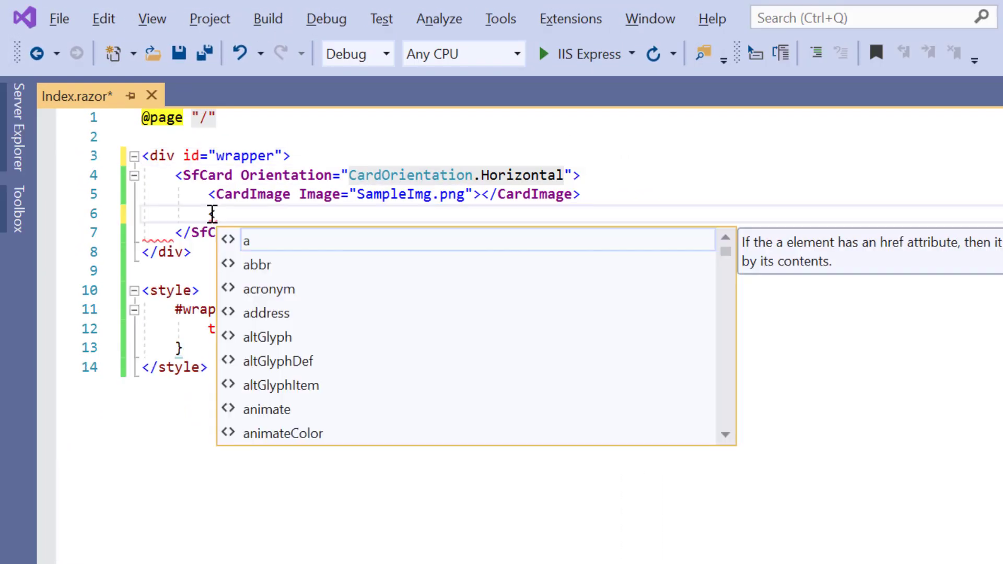
text(CardS)
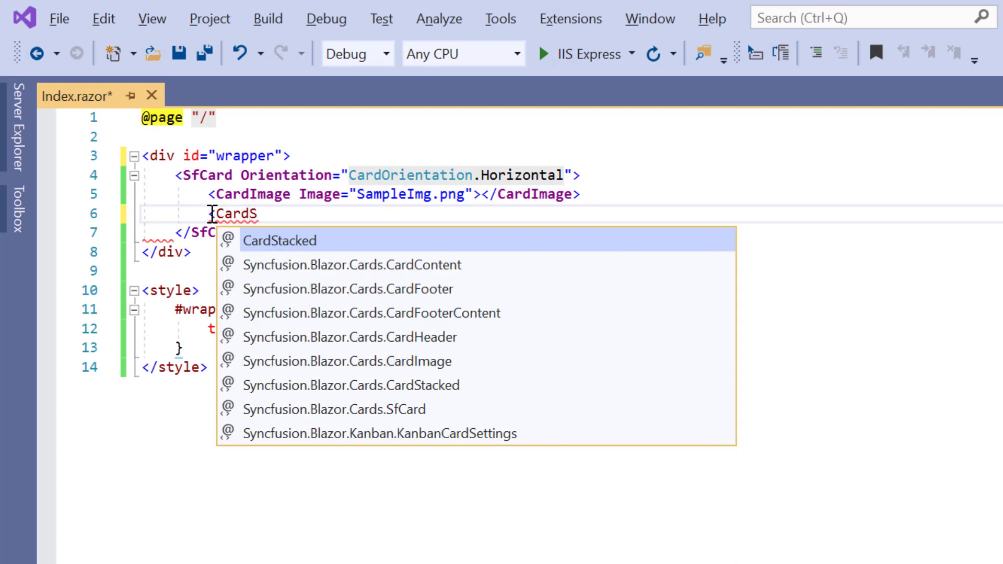
key(Tab)
text(>)
key(Return)
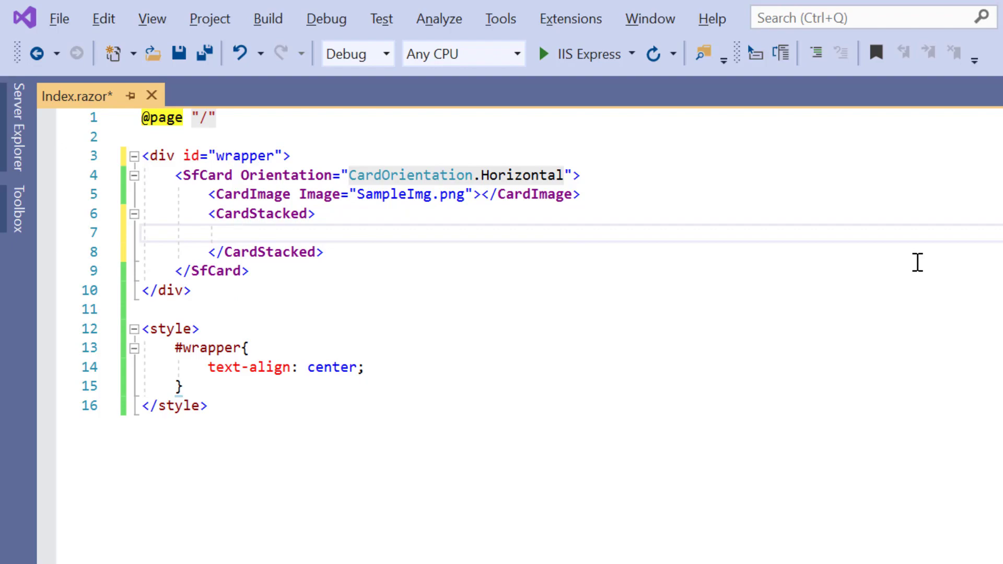
text(<CardHeader Title="Debunking Five Data Science Myths"                         SubTitle="Webinar from Syncfusion"></CardHeader>             <CardContent Content="Tech evangelists are currently pounding their pulpits about all things AI,                  machine learning, analytics—anything that sounds"></CardContent>)
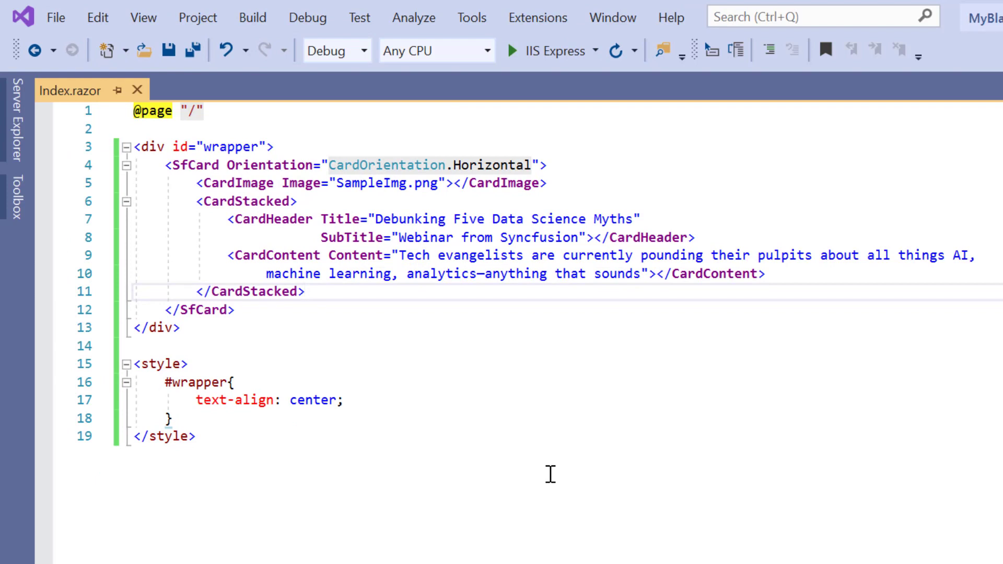
key(Return)
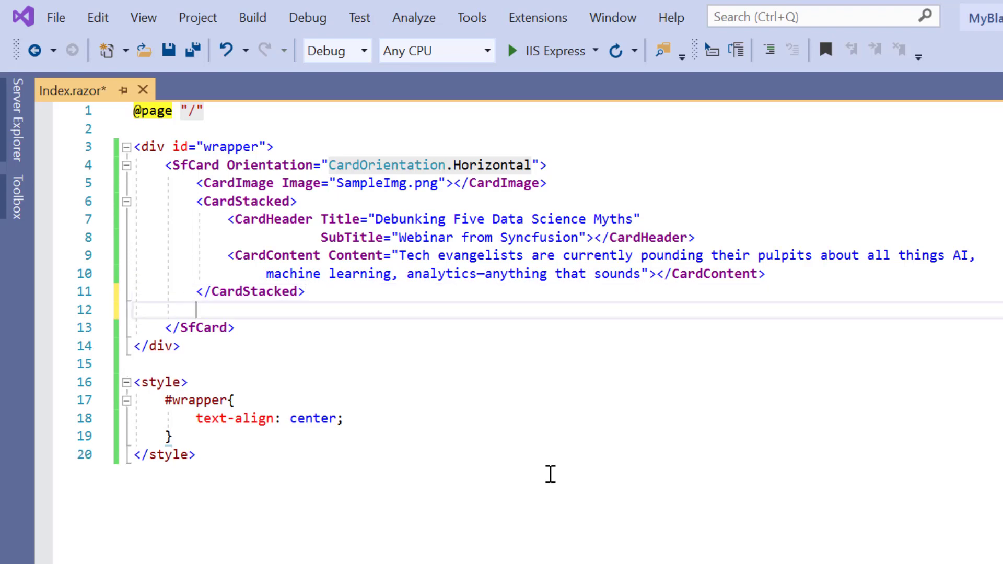
text(<CardFooter)
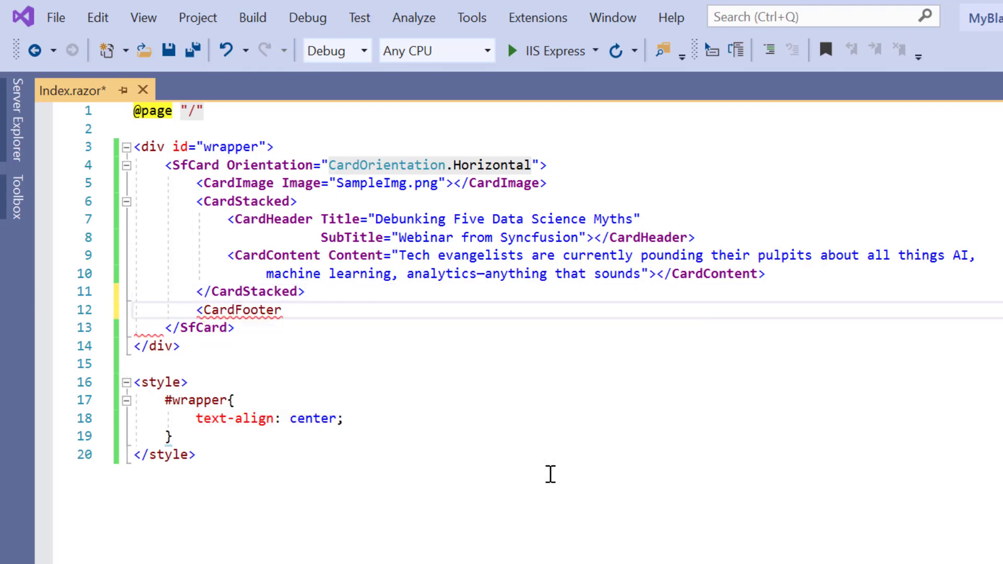
text(>)
key(Return)
text(<CardF)
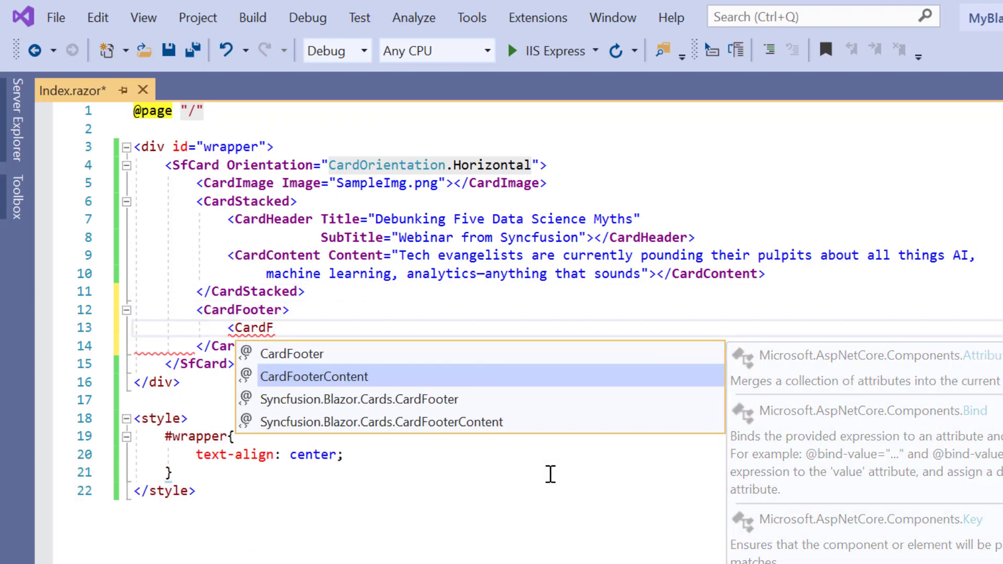
text(ooterContent>)
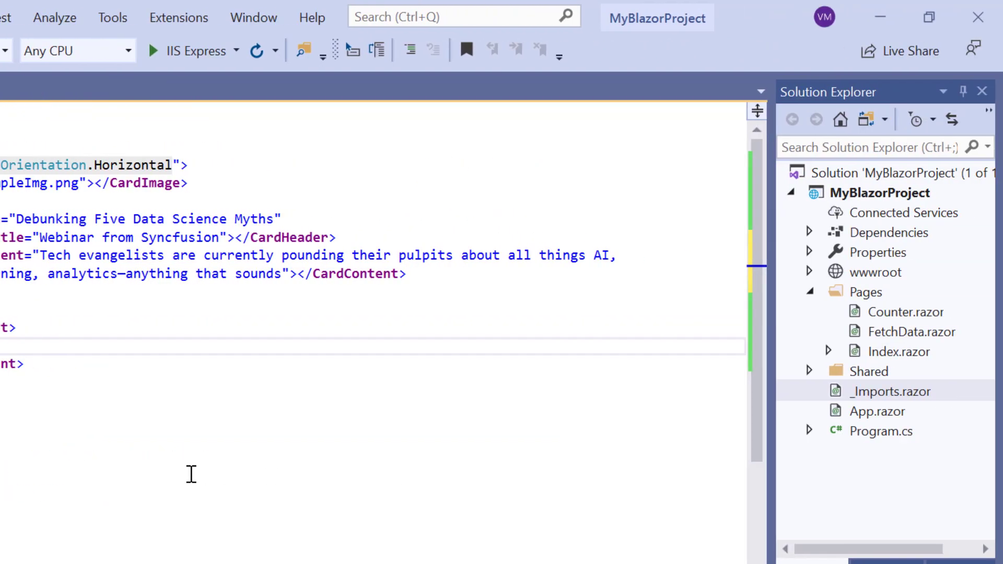
double_click(943, 392)
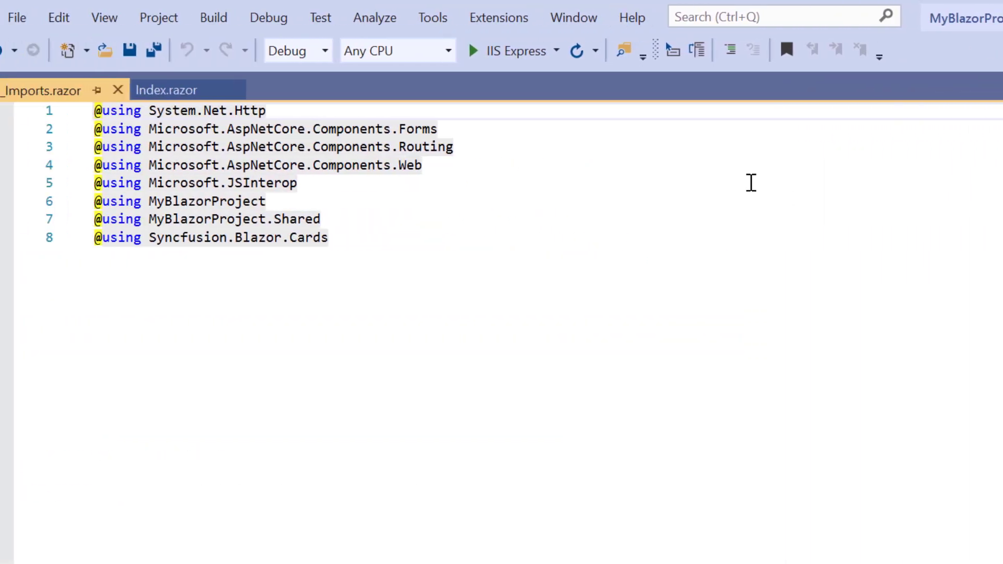
click(388, 238)
key(Return)
text(@using Sy)
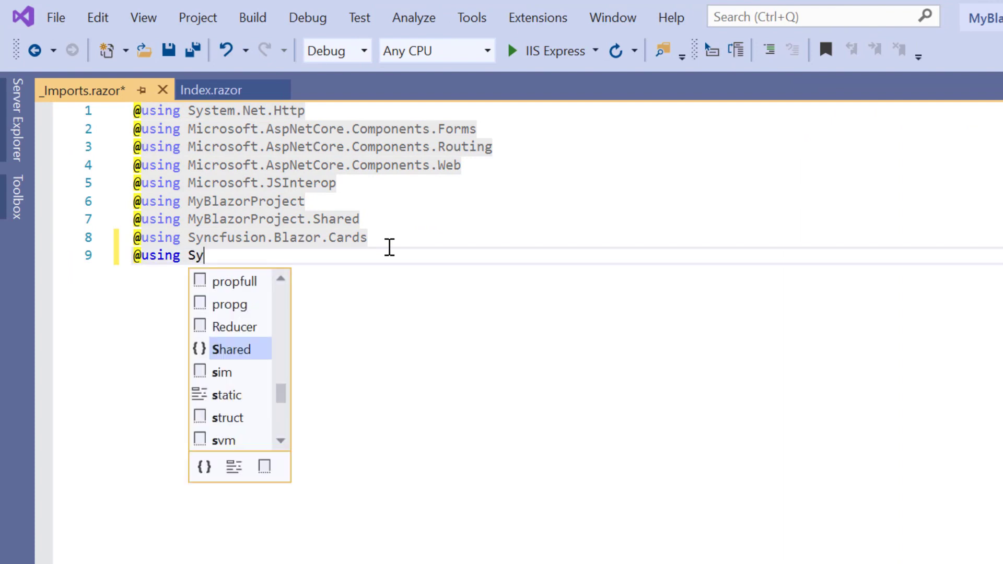
text(n)
key(Tab)
text(.B)
key(Tab)
text(.B)
key(Tab)
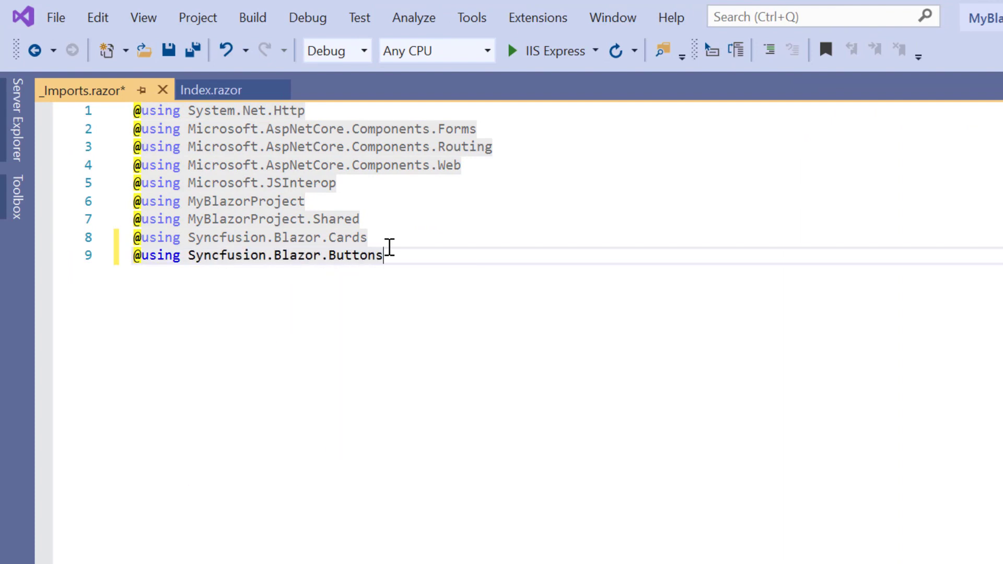
key(ctrl+s)
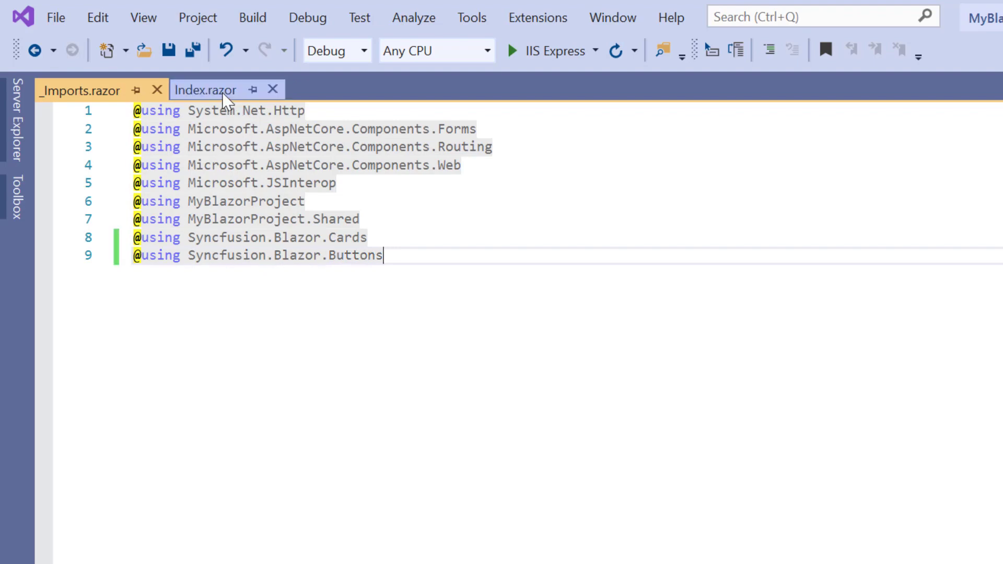
- Add an SfButton labelled 'Read More' with CssClass e-primary inside CardFooterContent
click(210, 91)
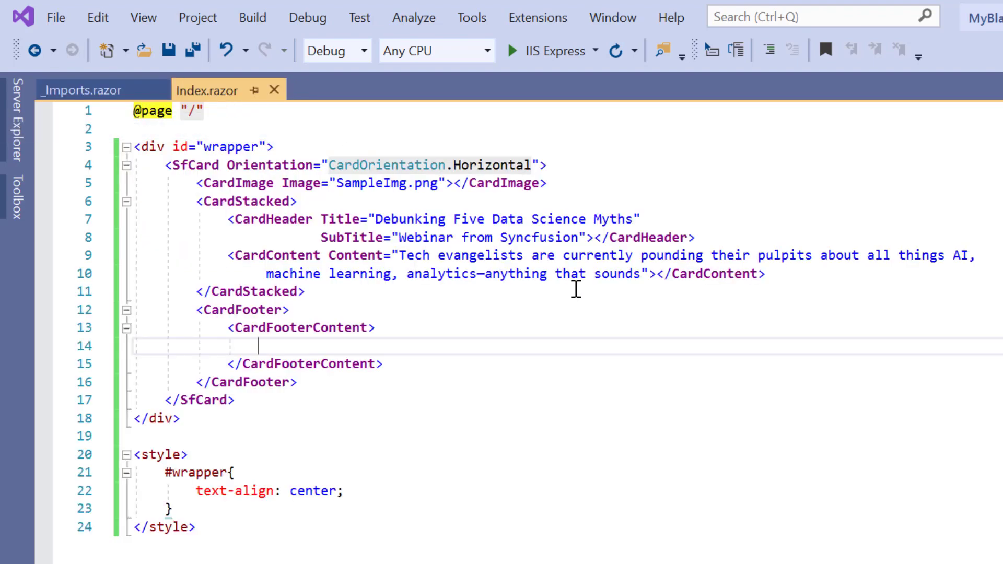
text(<SfButton>Read )
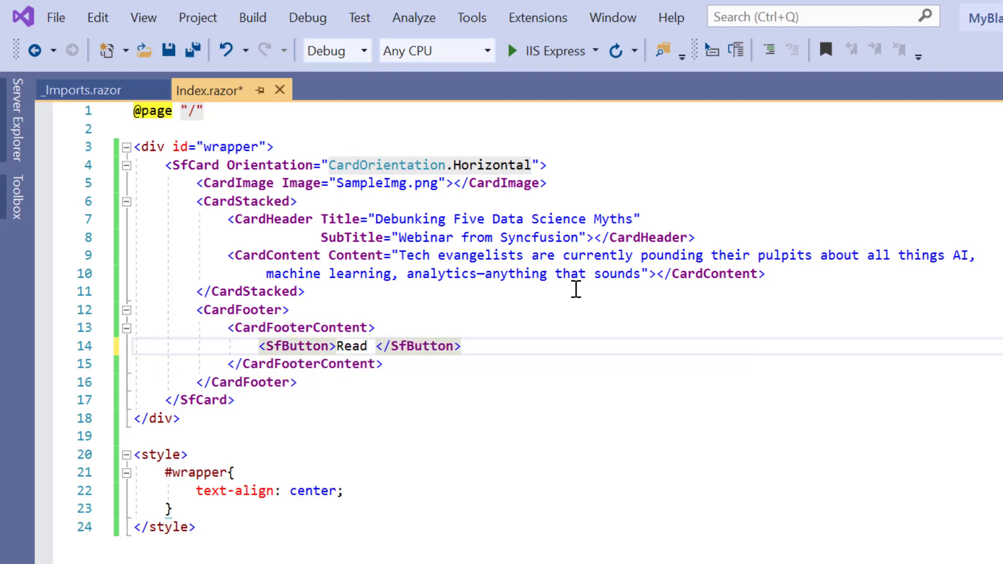
text(More)
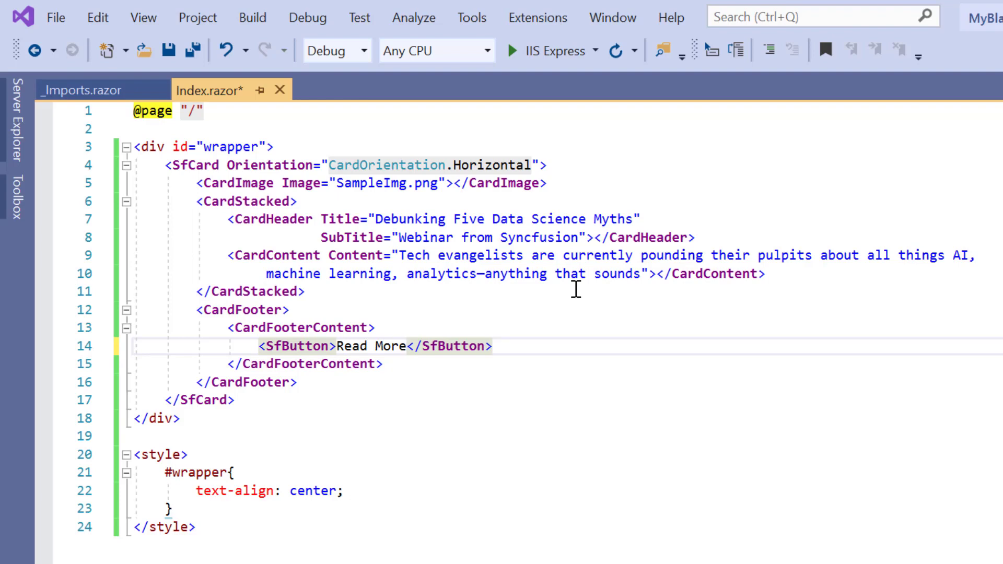
text( Cs)
key(Tab)
text(e-primary)
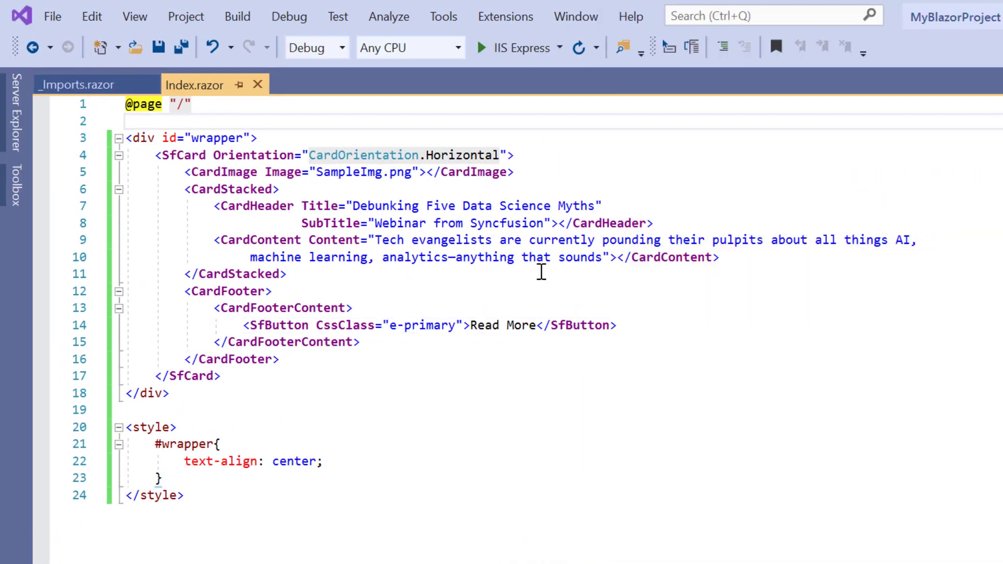
- Move the CardFooter after CardContent inside CardStacked and add an e-primary 'Subscribe' button
drag(280, 359, 184, 291)
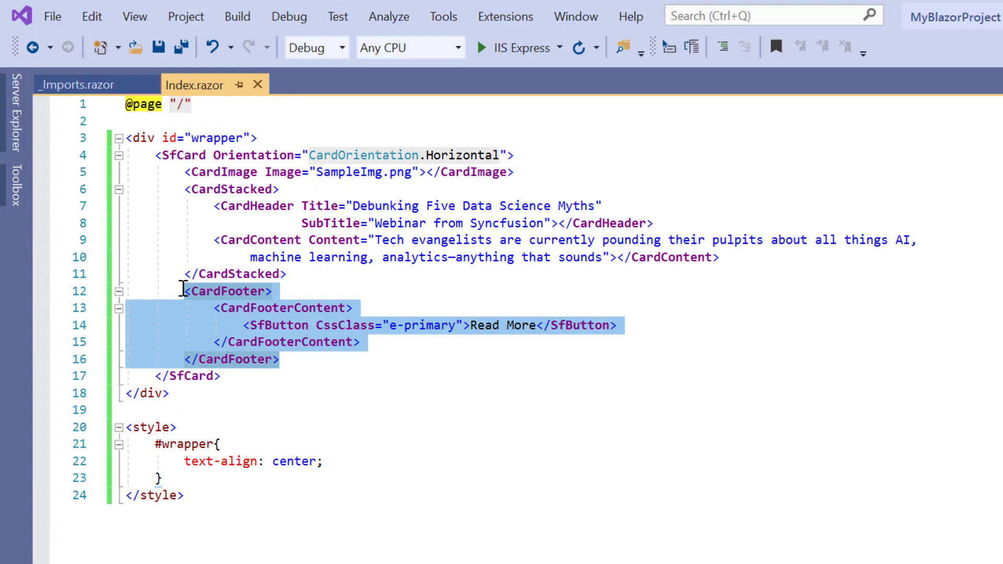
key(Delete)
key(Return)
text(<CardFooter>             <CardFooterContent>                 <SfButton CssClass="e-primary">Read More</SfButton>             </CardFooterContent>         </CardFooter>)
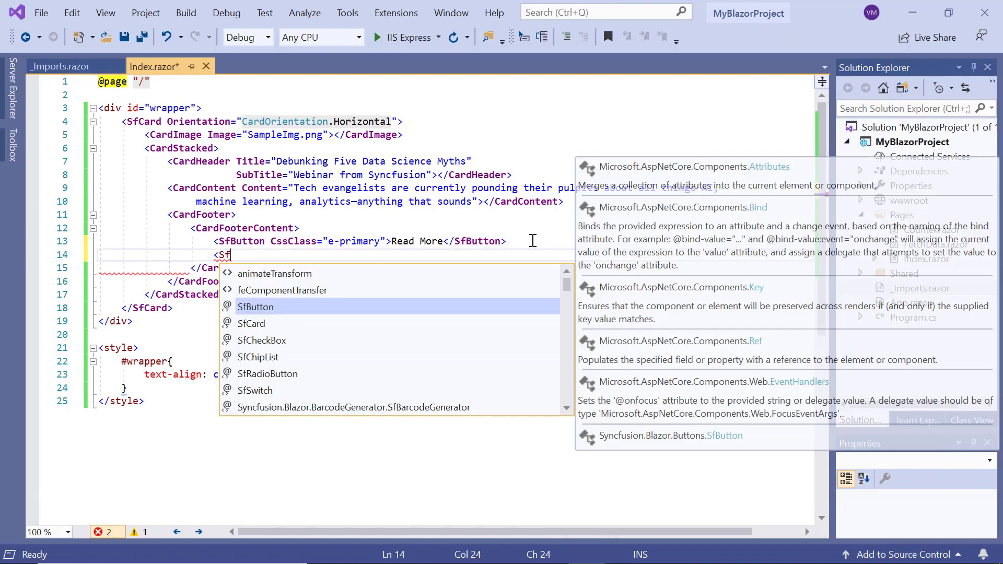
text(<SfButton CssClass="e-primary">Subscribe</SfButton>)
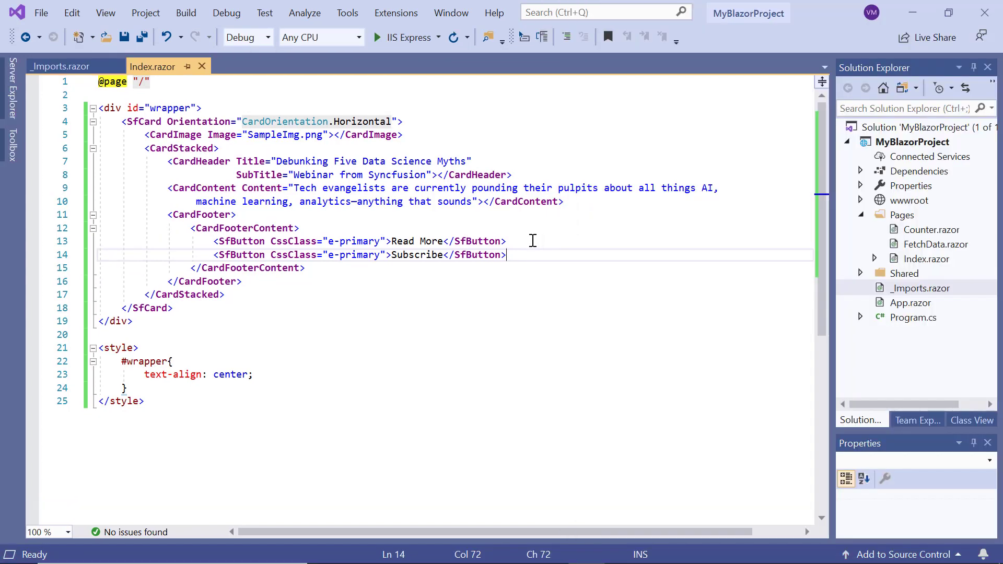
click(236, 215)
text(O)
- Set Orientation="CardOrientation.Vertical" on the CardFooter tag
key(Tab)
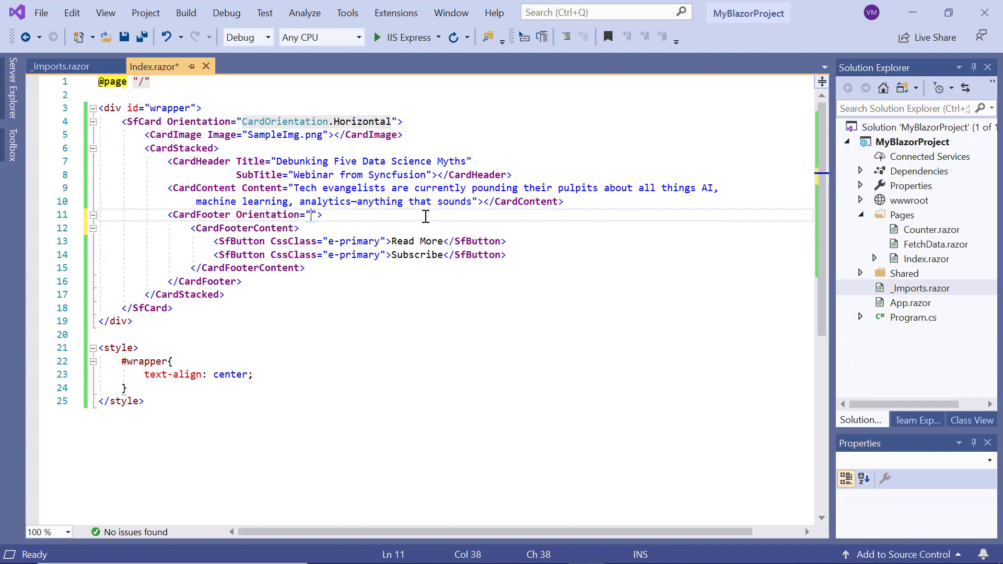
text(="Car)
key(Tab)
text(.Vertical)
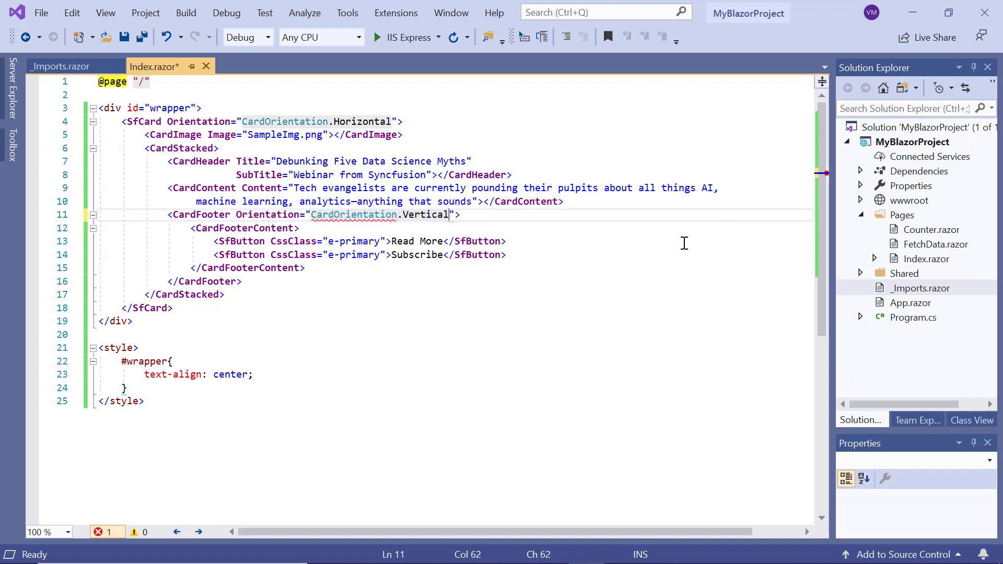